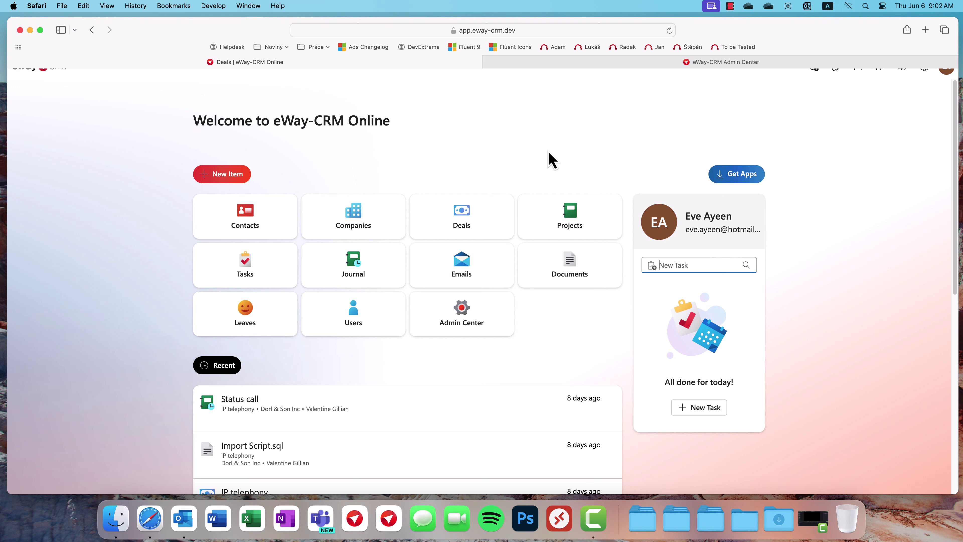
- Open the Deals board and move the Office LAN + Wifi Network deal from the Qualification stage to Proposal
click(491, 224)
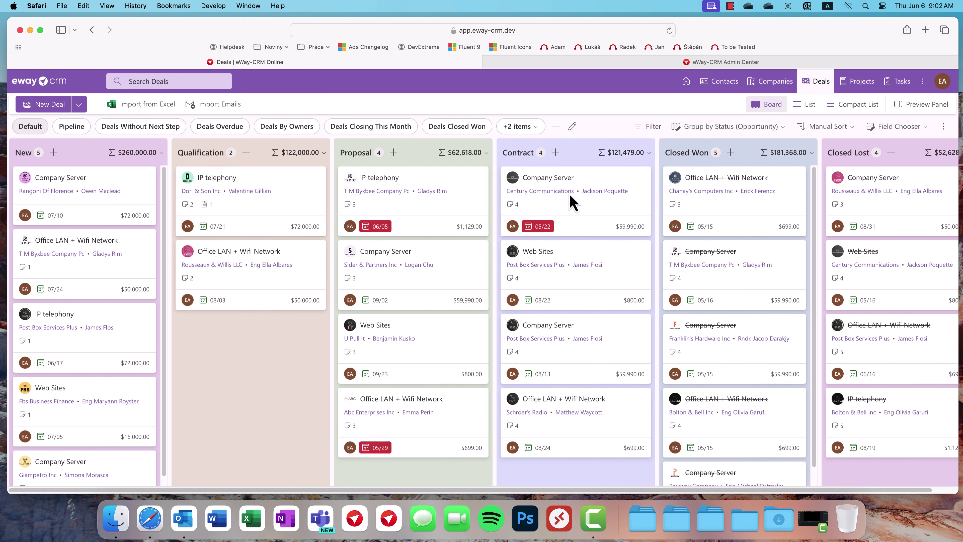
click(734, 127)
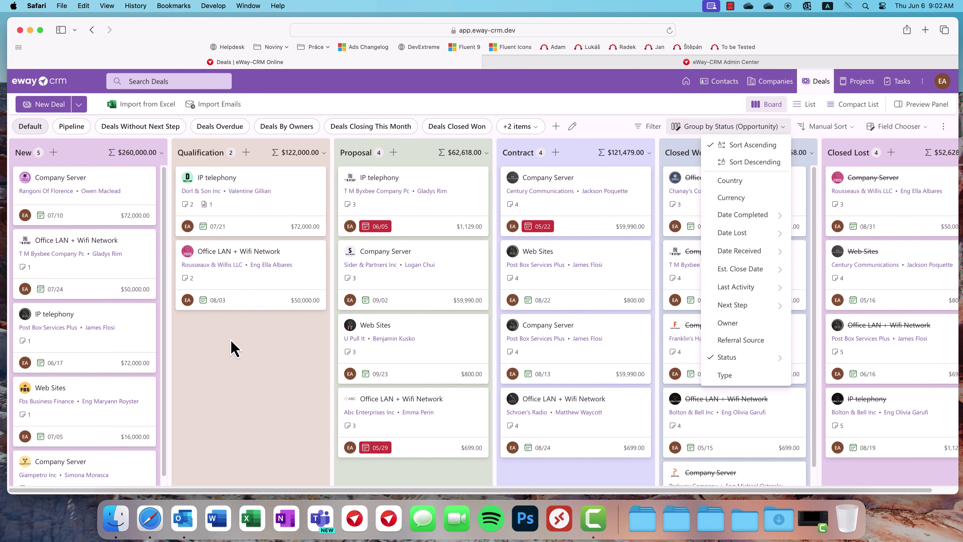
click(237, 349)
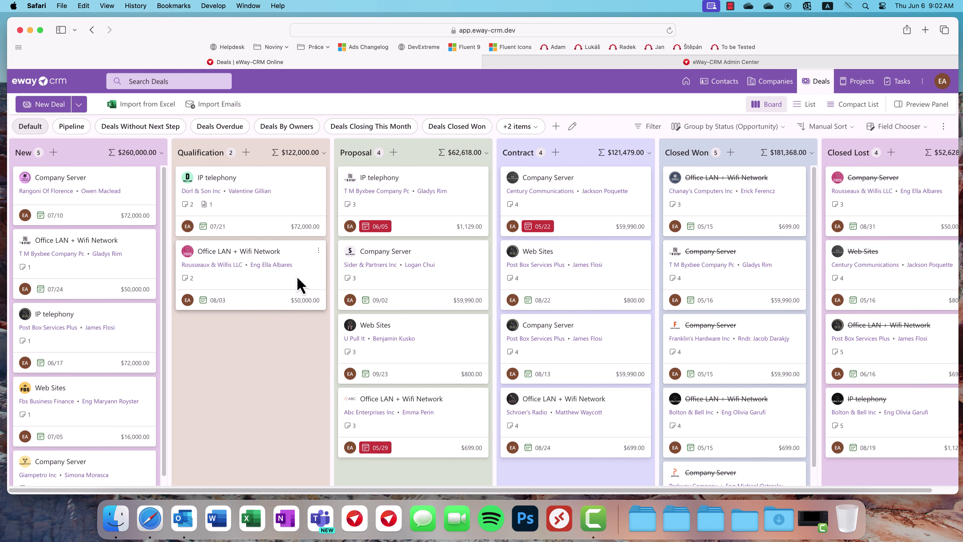
drag(297, 276, 477, 262)
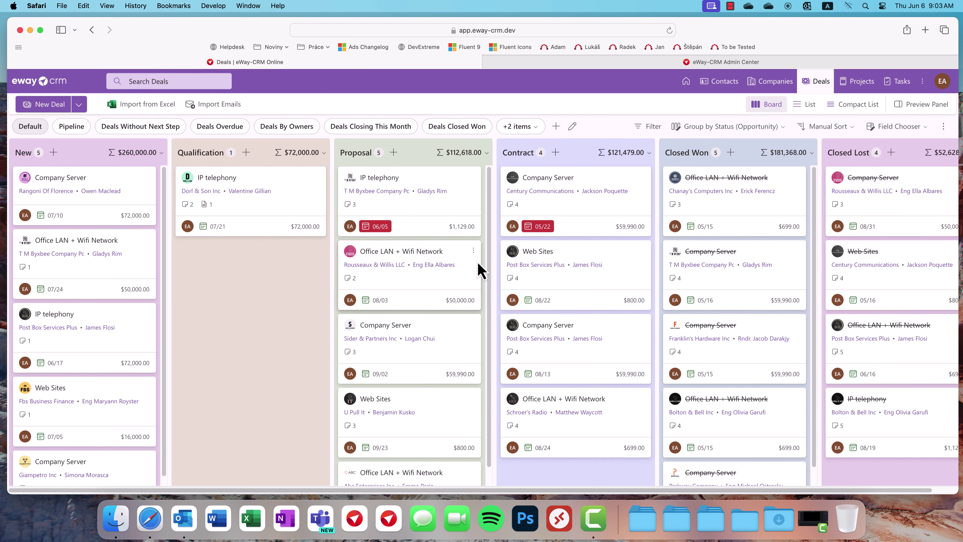
- Create a deal named "My New Deal" in the Proposal stage, save it, and move its card to the top of that column
click(394, 156)
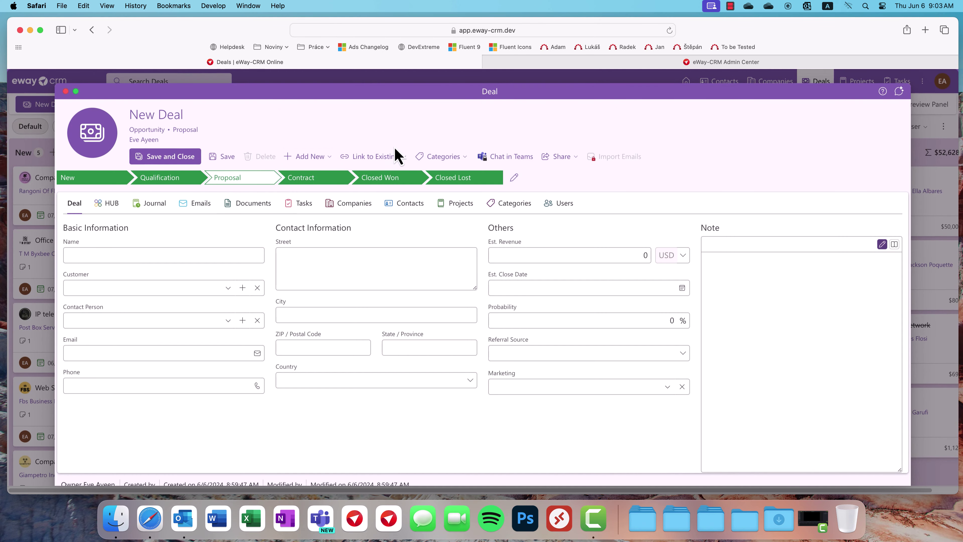
click(227, 251)
text(M)
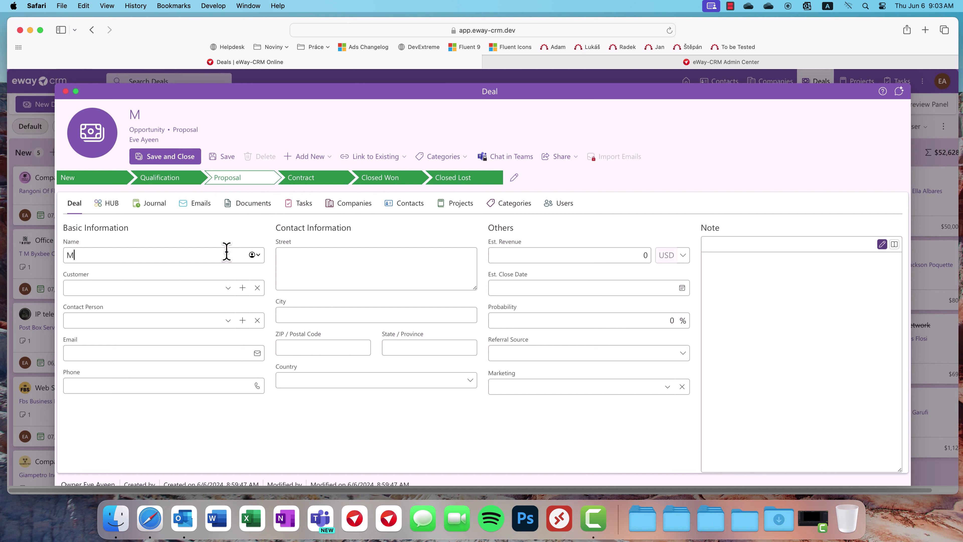
text(y New Deal)
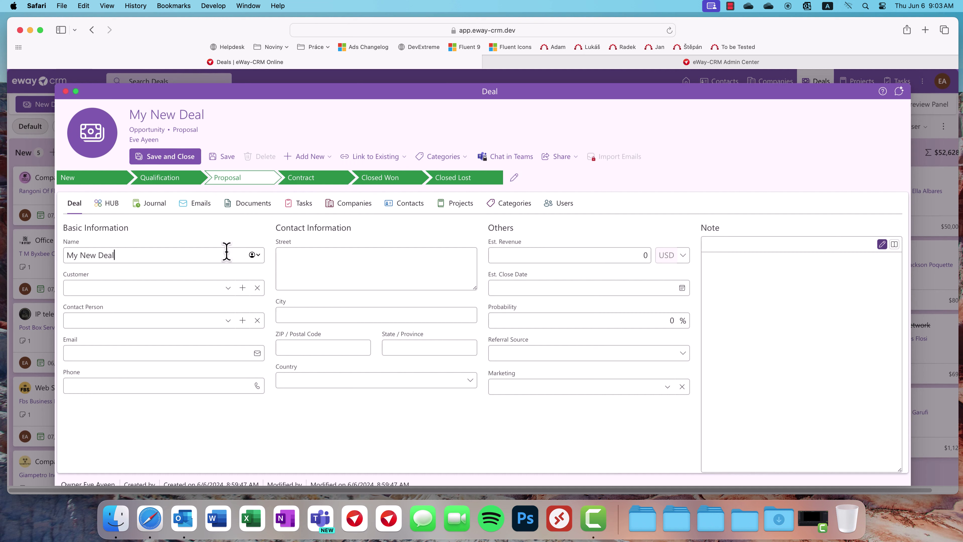
click(187, 157)
scroll(382, 316, down, 3)
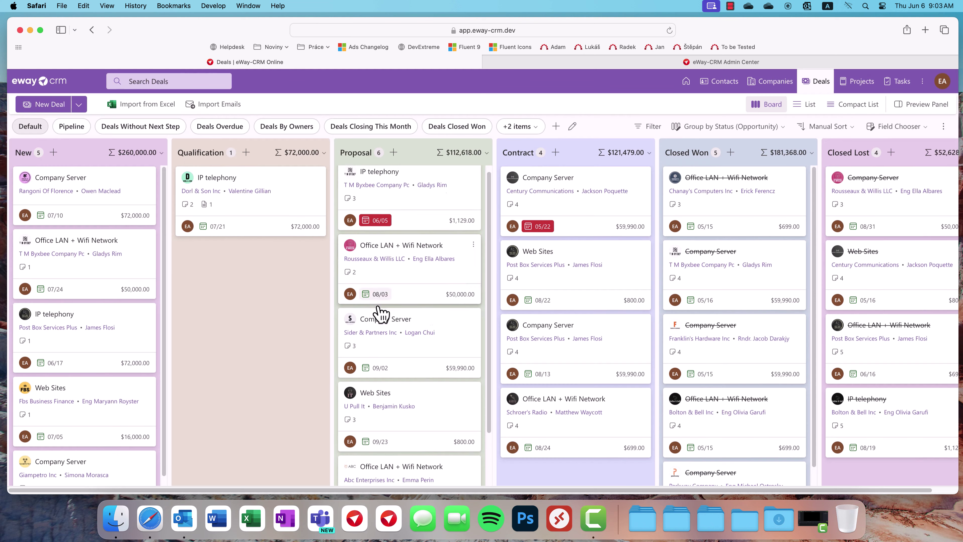
drag(431, 484, 430, 194)
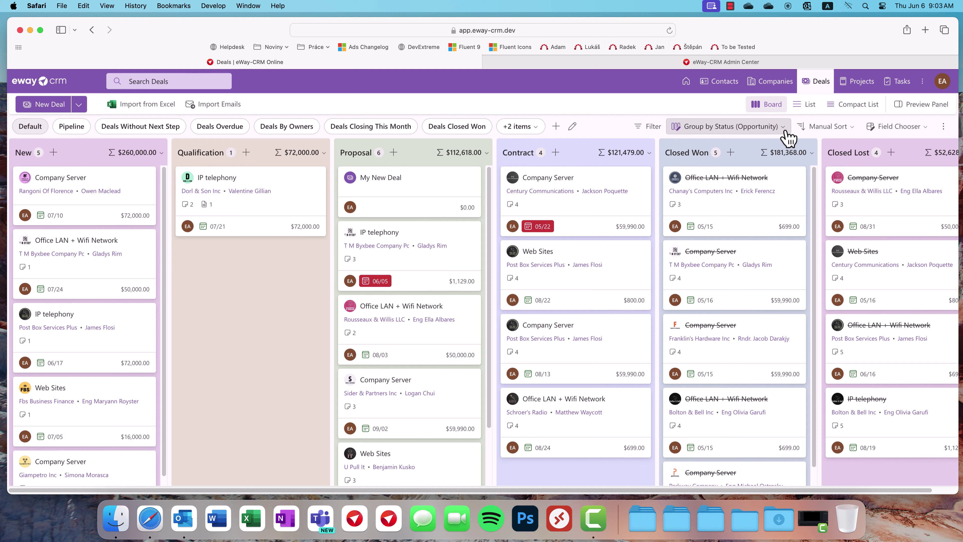
- Try grouping the board by Owner and starting a deal from the second owner's column, and restore the Default view
click(782, 127)
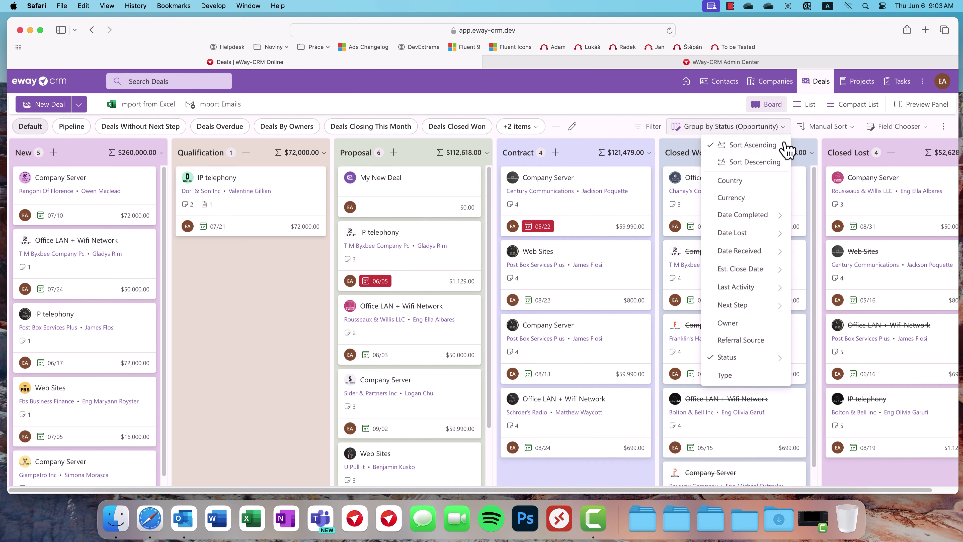
click(728, 323)
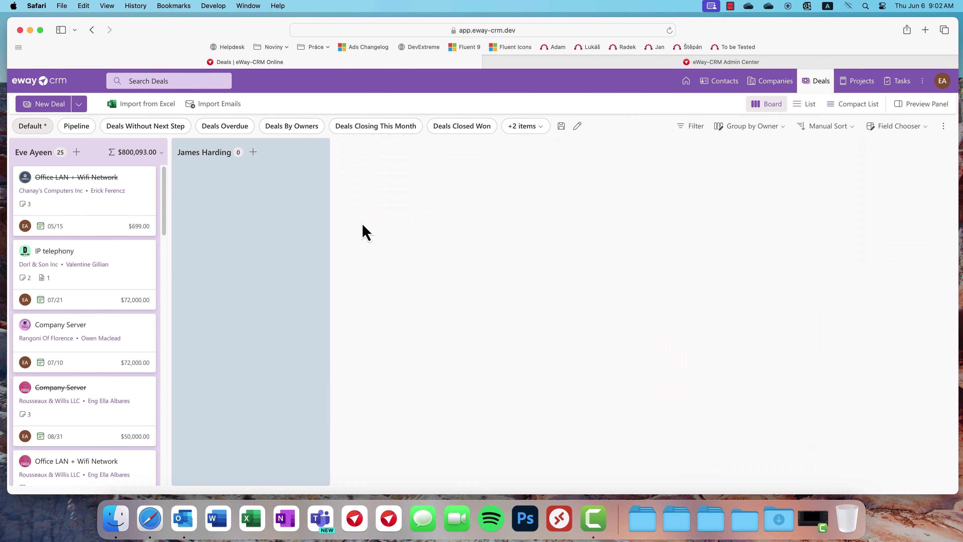
click(253, 152)
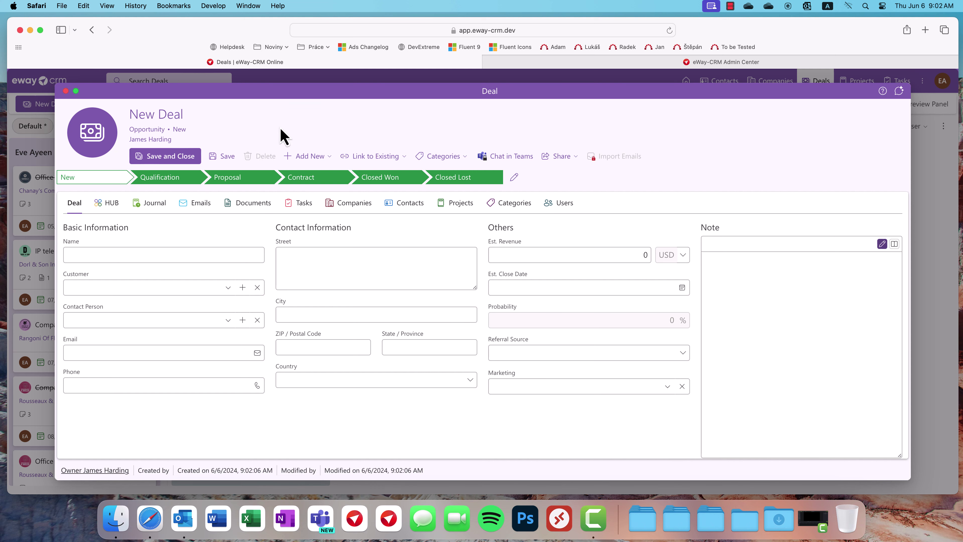
key(Escape)
right_click(274, 221)
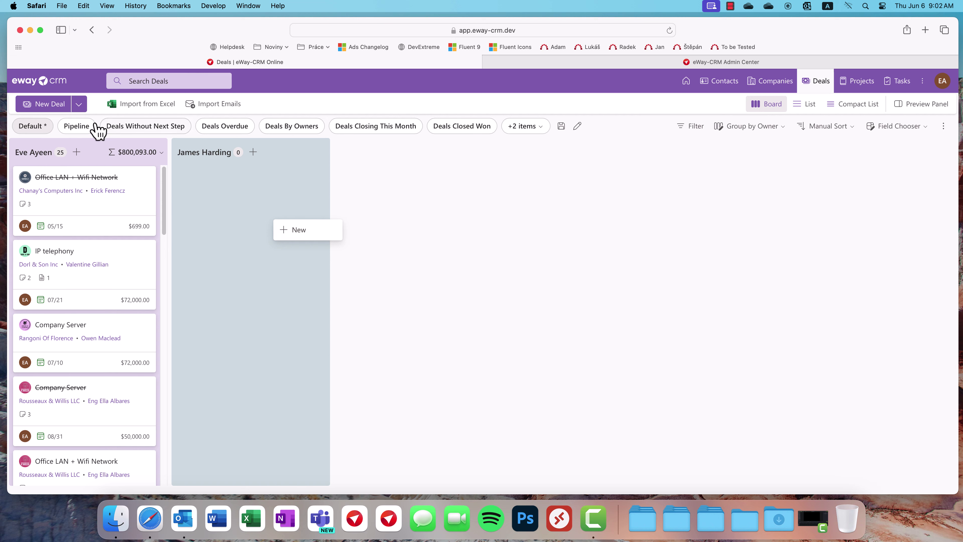
click(43, 131)
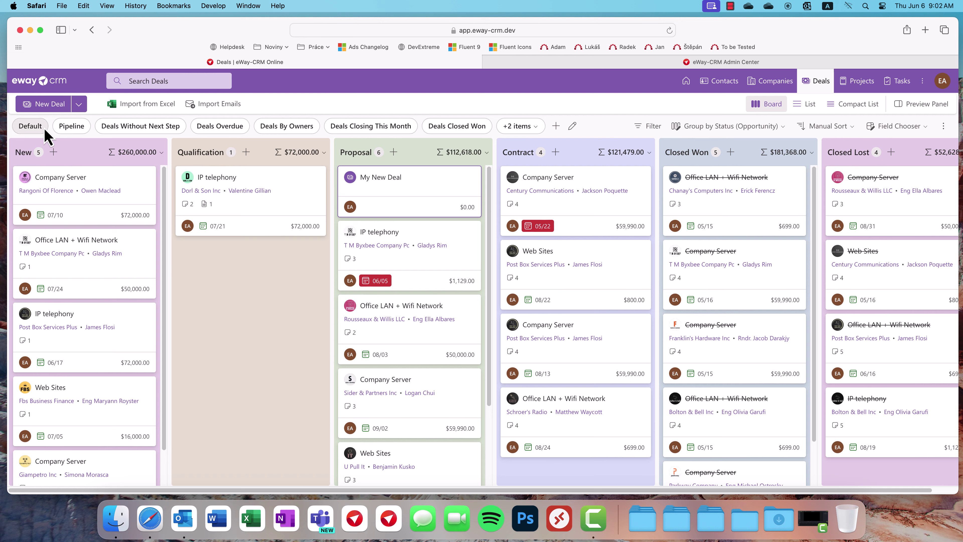
- Review the journals of the IP telephony deal in Qualification, including the details of its Status call entry
click(186, 204)
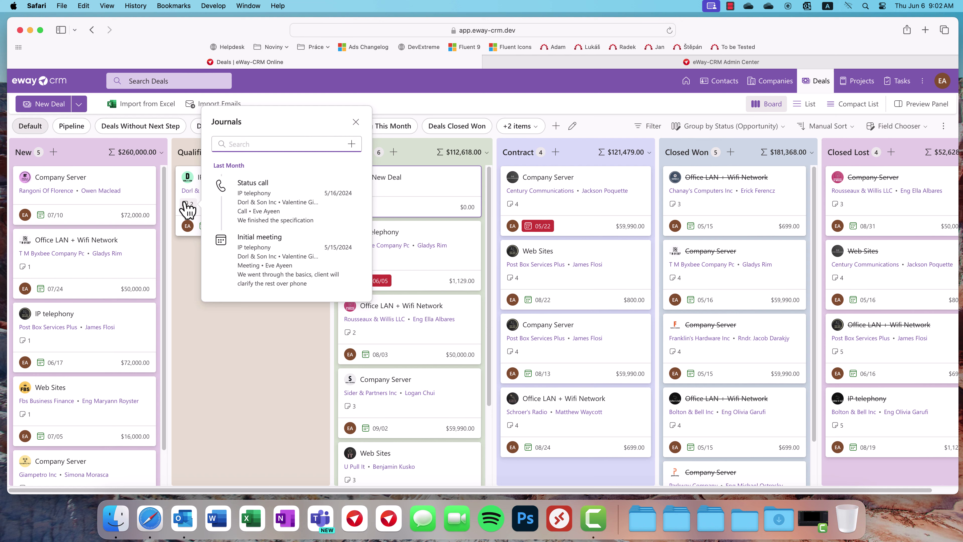
click(285, 189)
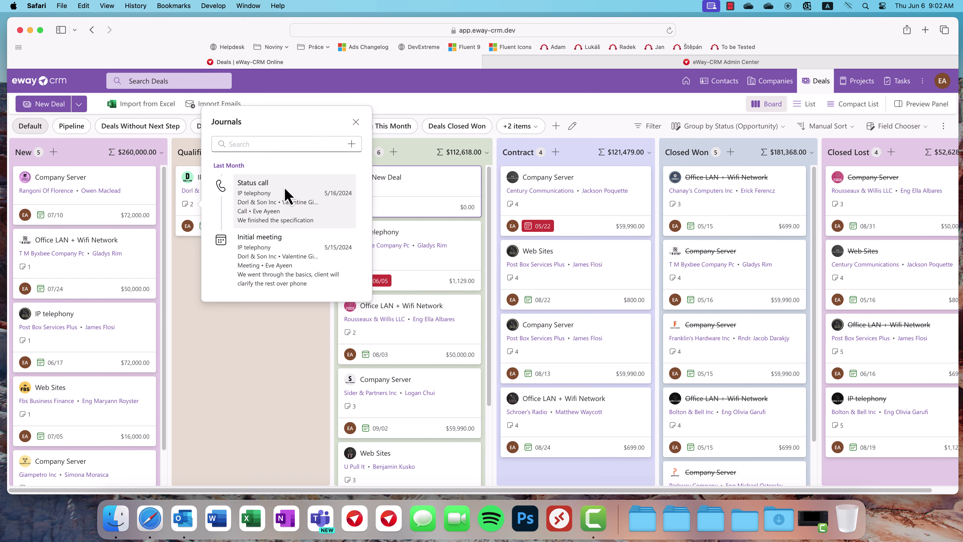
click(286, 196)
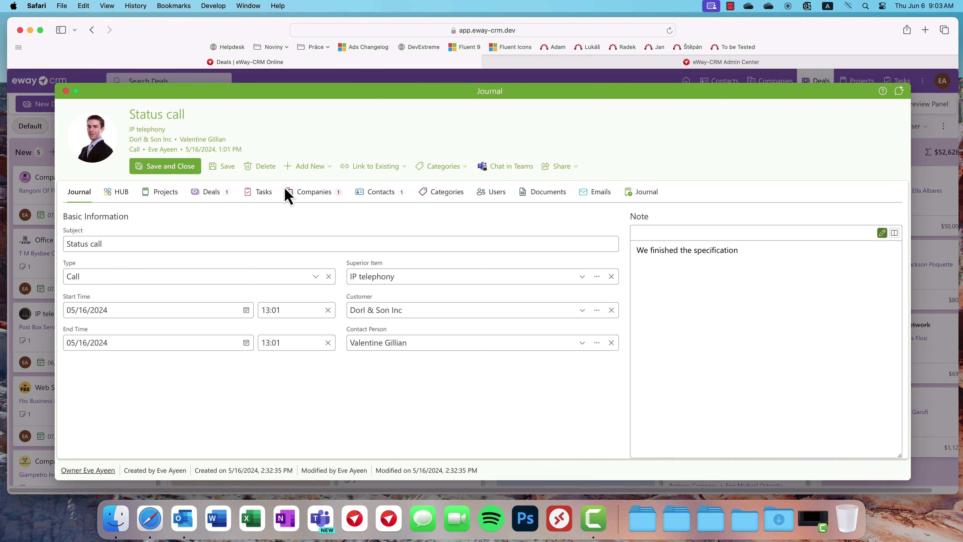
click(65, 91)
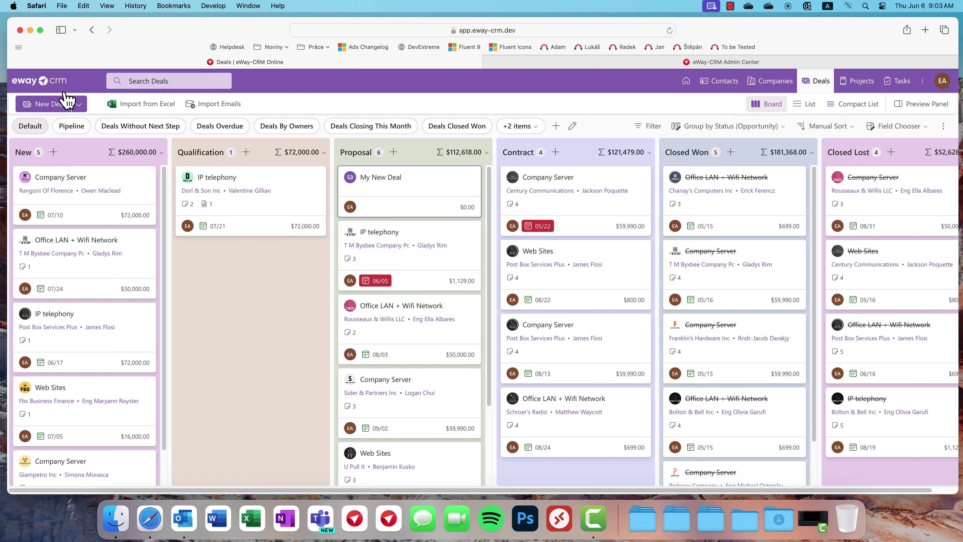
- Review the journals of the IP telephony, Office LAN + Wifi Network and Company Server deals in the Proposal stage
click(348, 259)
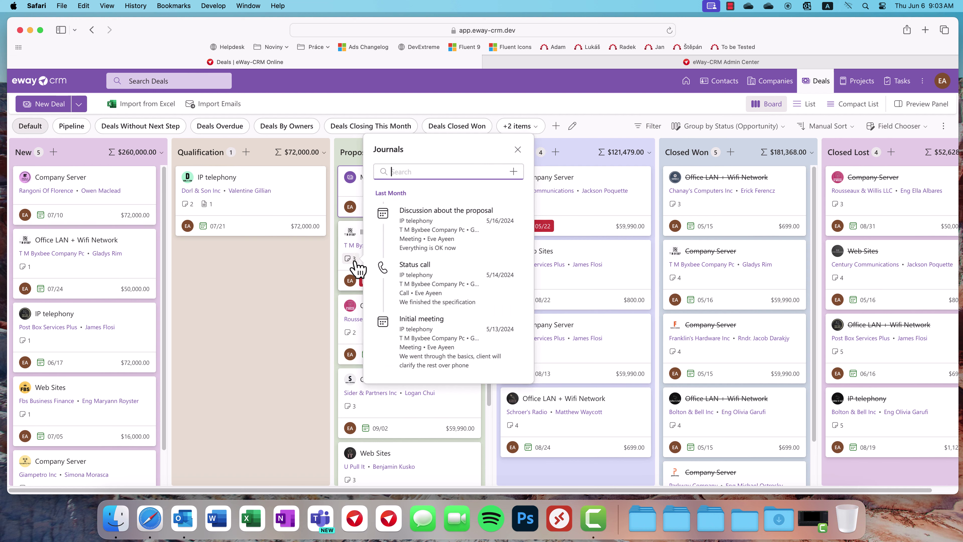
click(349, 332)
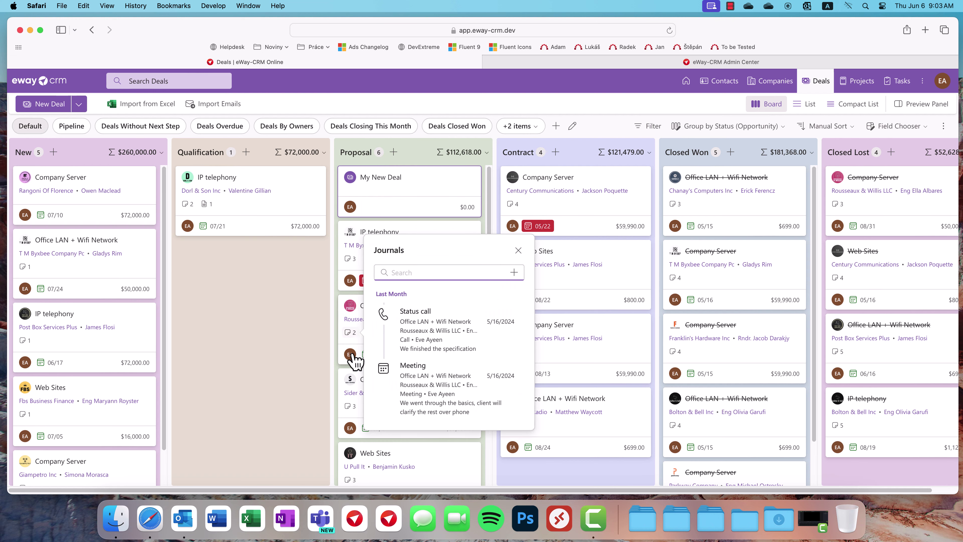
click(350, 408)
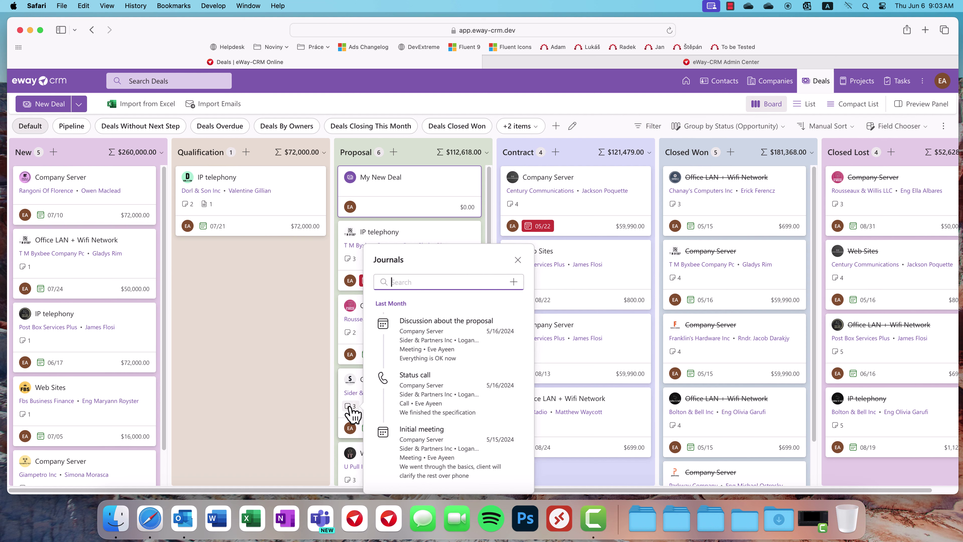
click(287, 411)
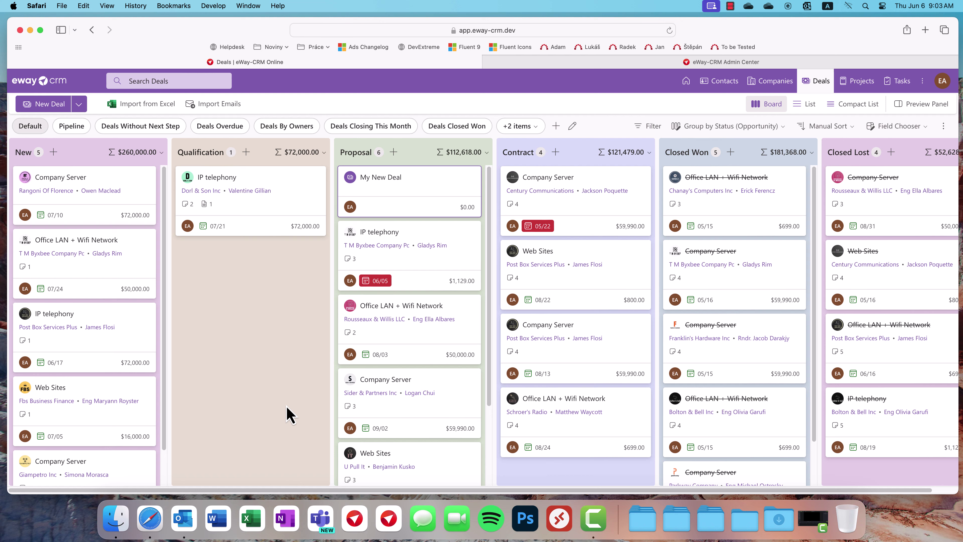
- Group the deals board by Est. Close Date, with one column per day
click(756, 128)
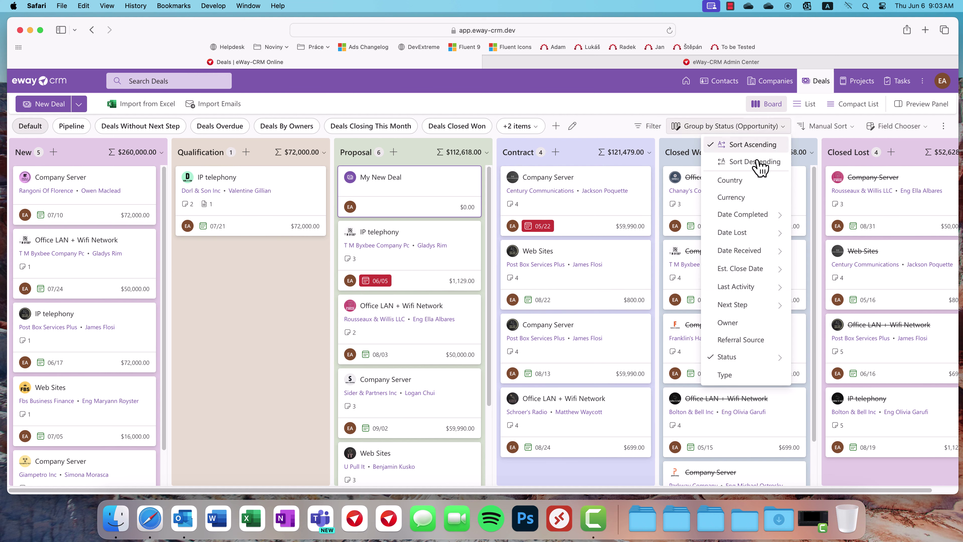
mouse_move(760, 271)
click(812, 305)
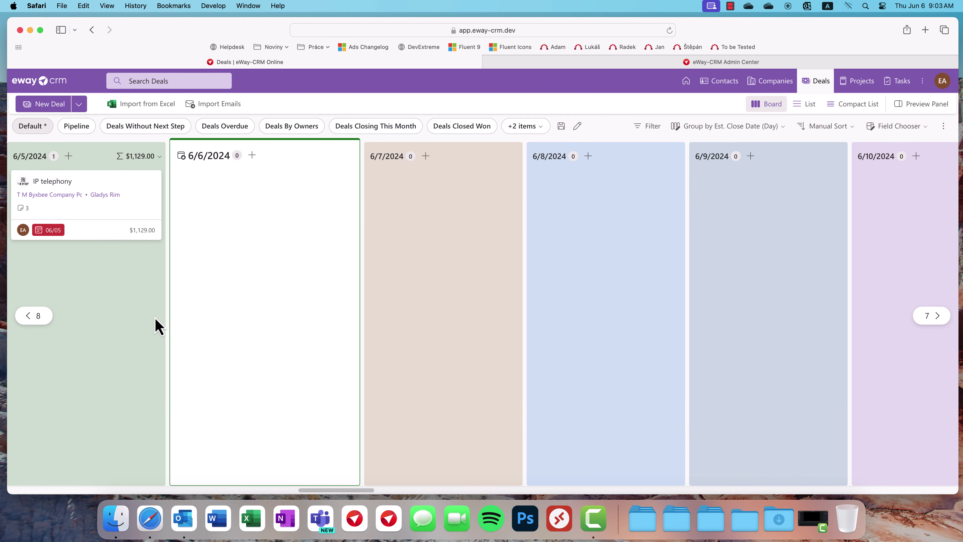
- Examine the daily columns around today, go through the earlier dates that contain deals, and return to today's column
scroll(155, 326, left, 3)
scroll(155, 327, left, 5)
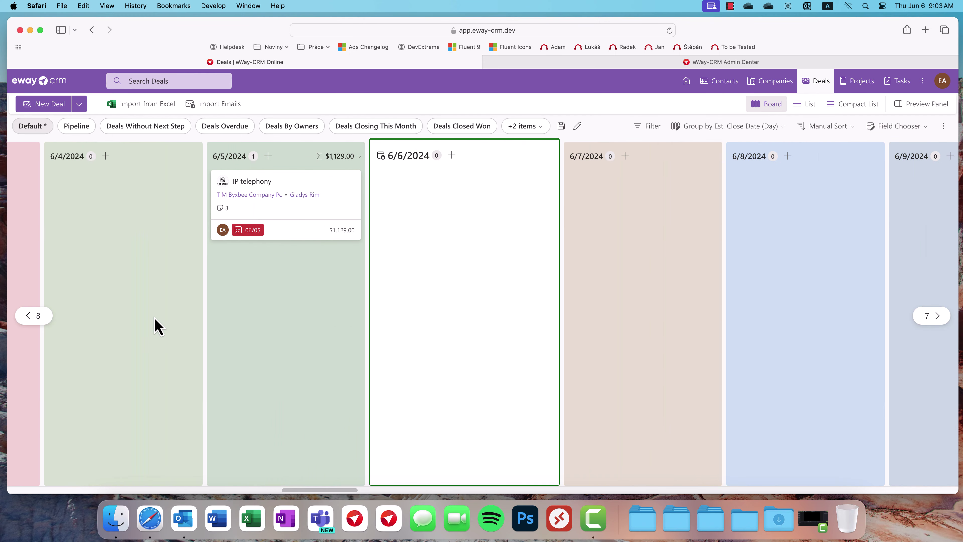
scroll(154, 327, right, 4)
scroll(155, 326, right, 2)
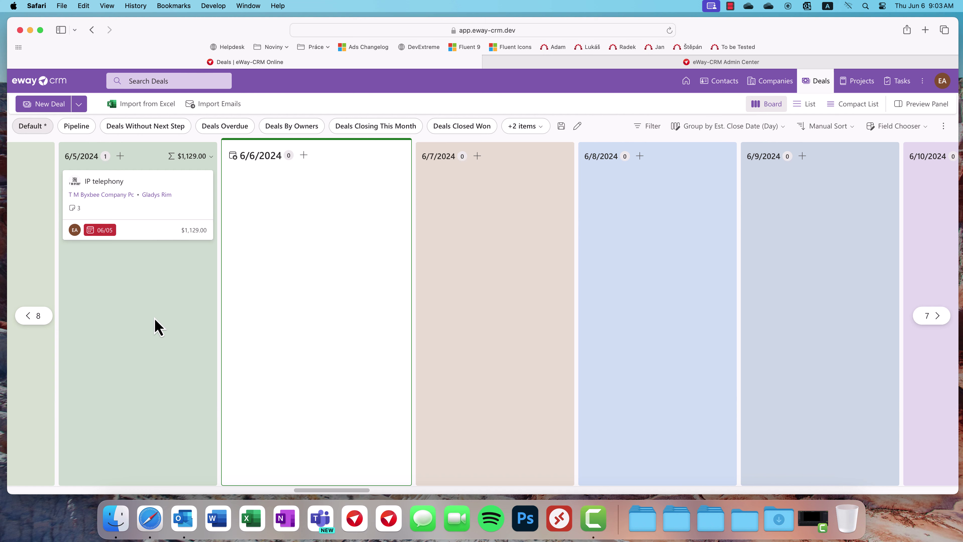
scroll(154, 326, left, 15)
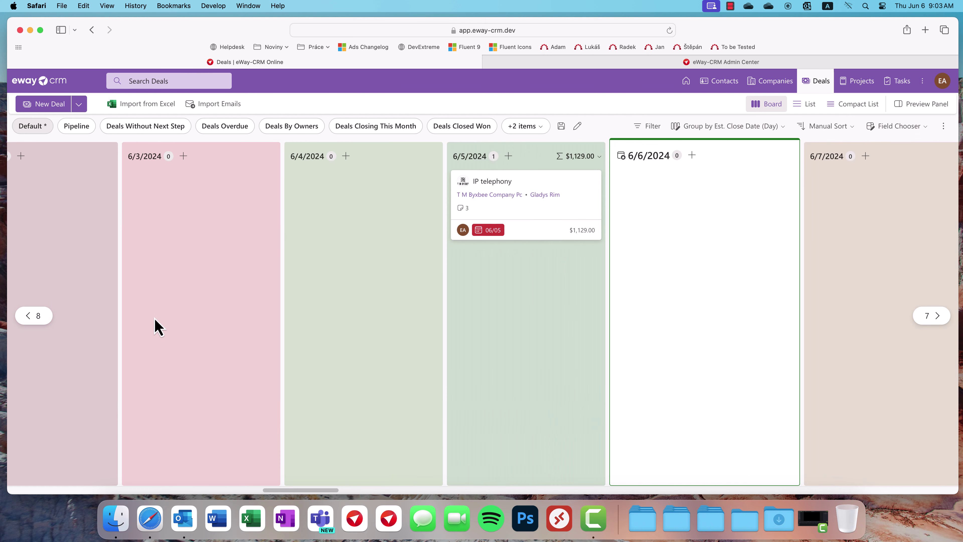
scroll(155, 326, left, 10)
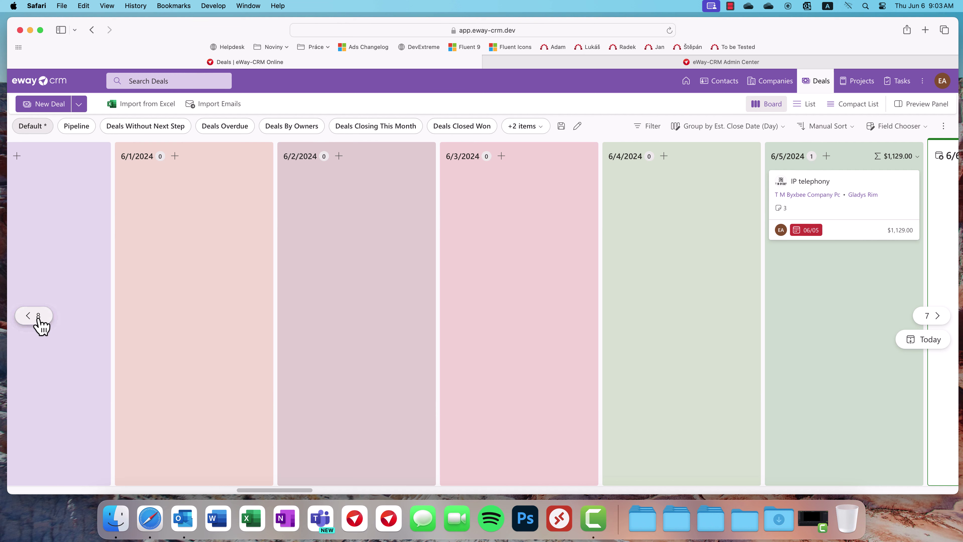
click(38, 319)
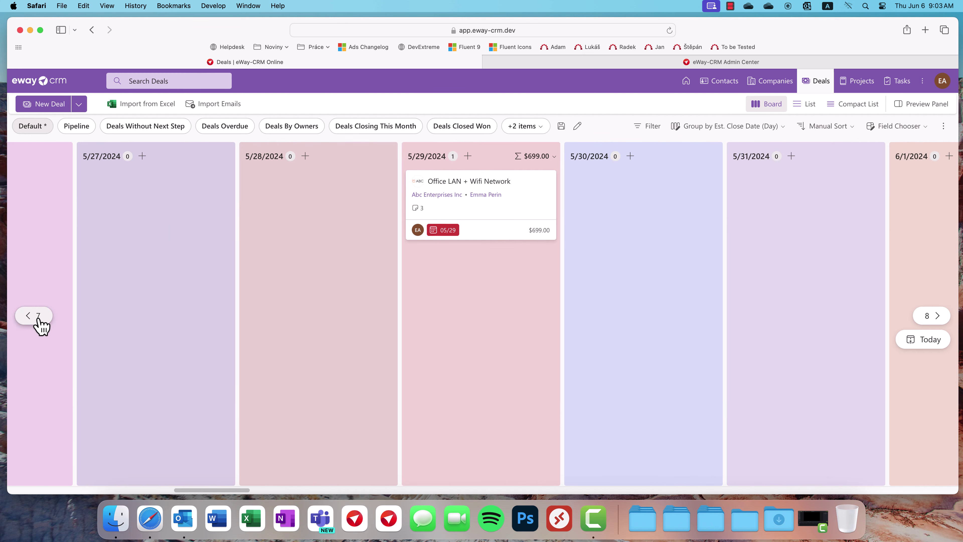
click(38, 318)
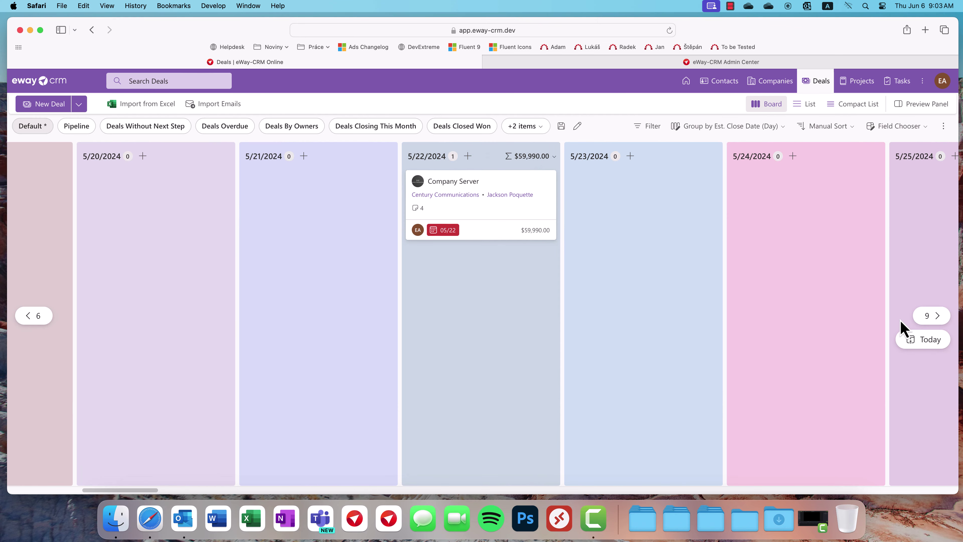
click(929, 341)
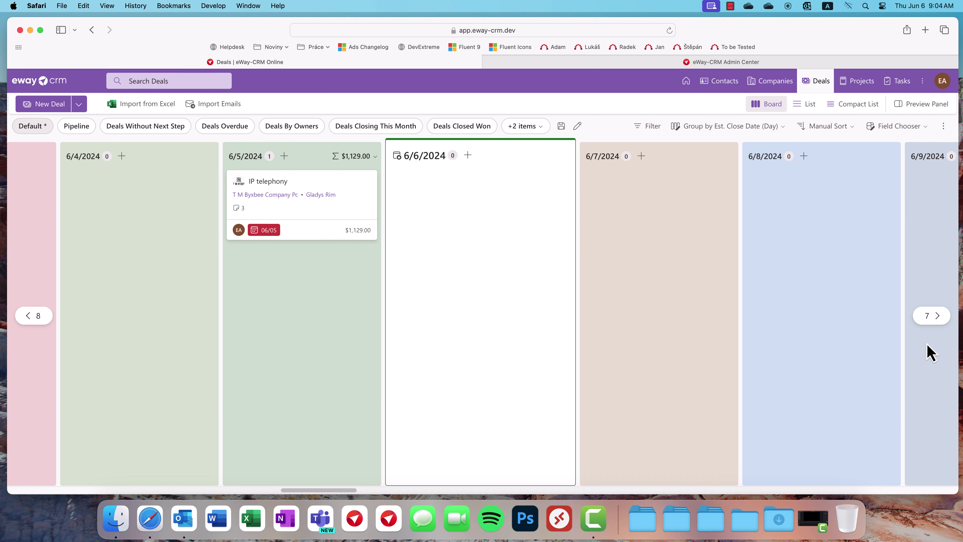
- Show the deals as a list and set the customer of My New Deal to Century Communications
click(819, 106)
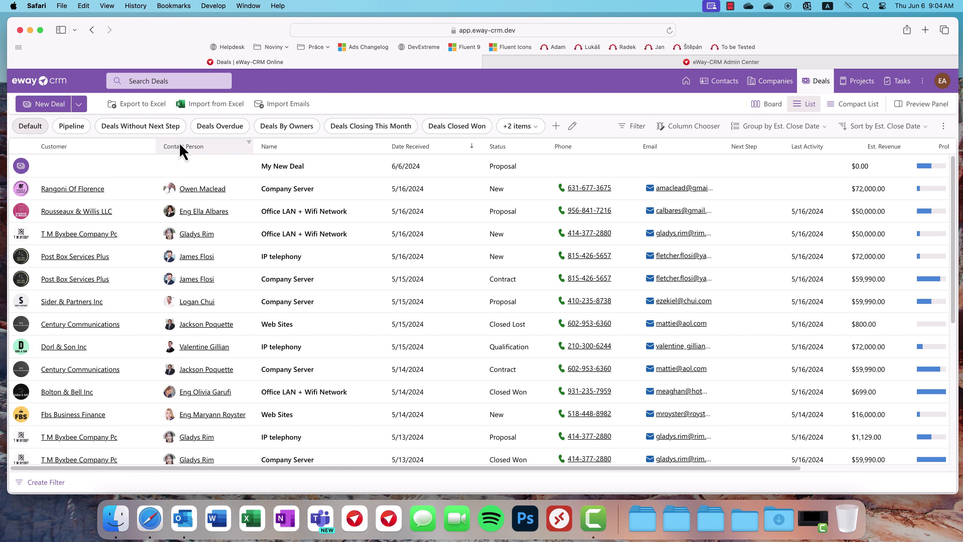
click(99, 169)
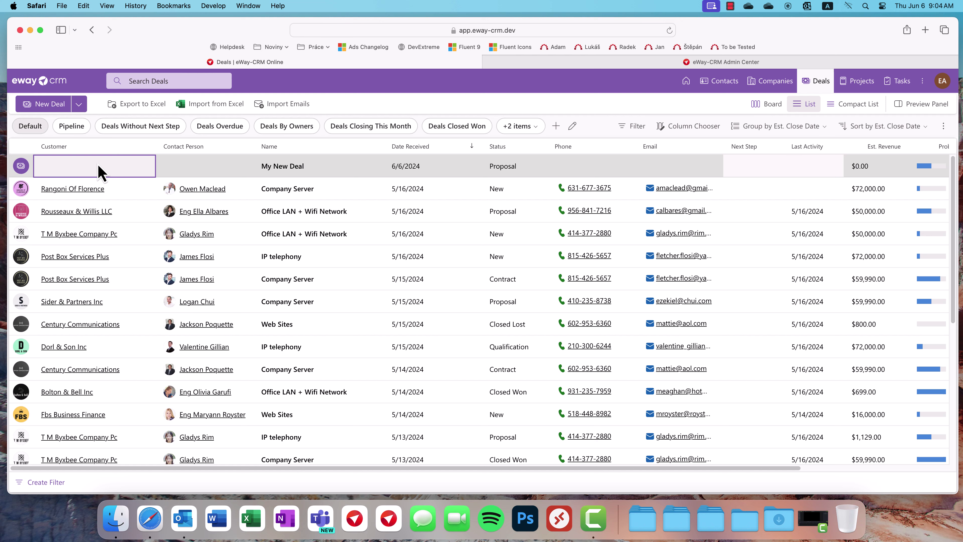
text(Century)
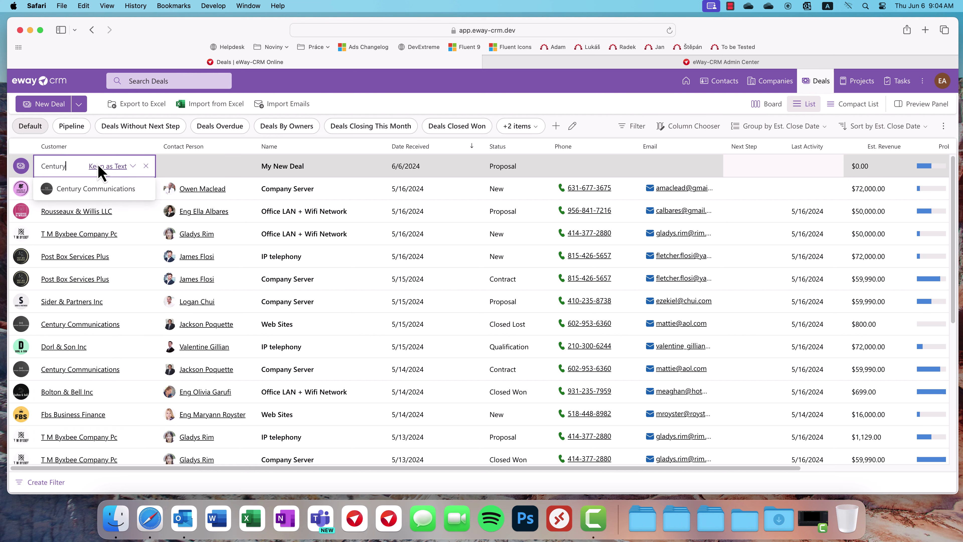
key(Return)
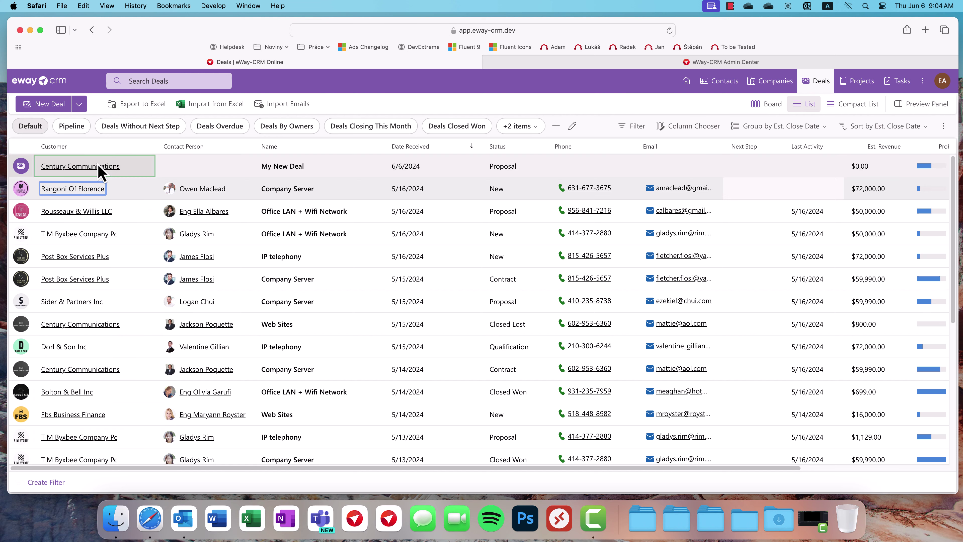
- Set the contact person of My New Deal by searching for the contact's first name and picking the match
key(Right)
key(Up)
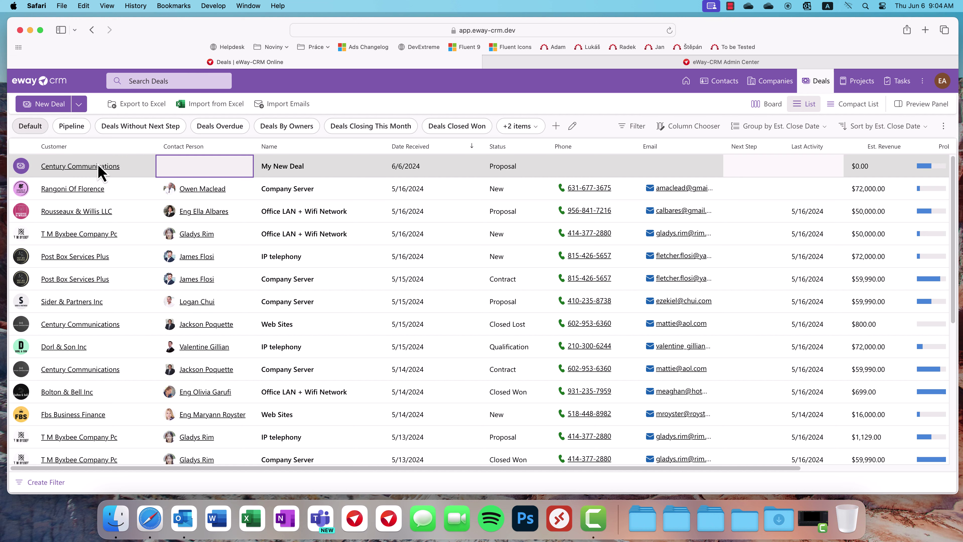
key(Return)
text(Emma)
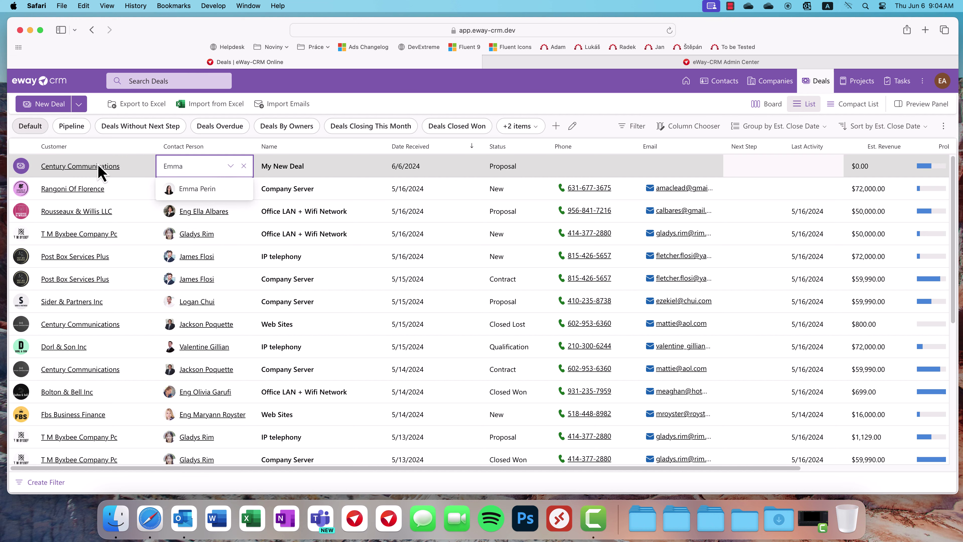
key(Down)
key(Return)
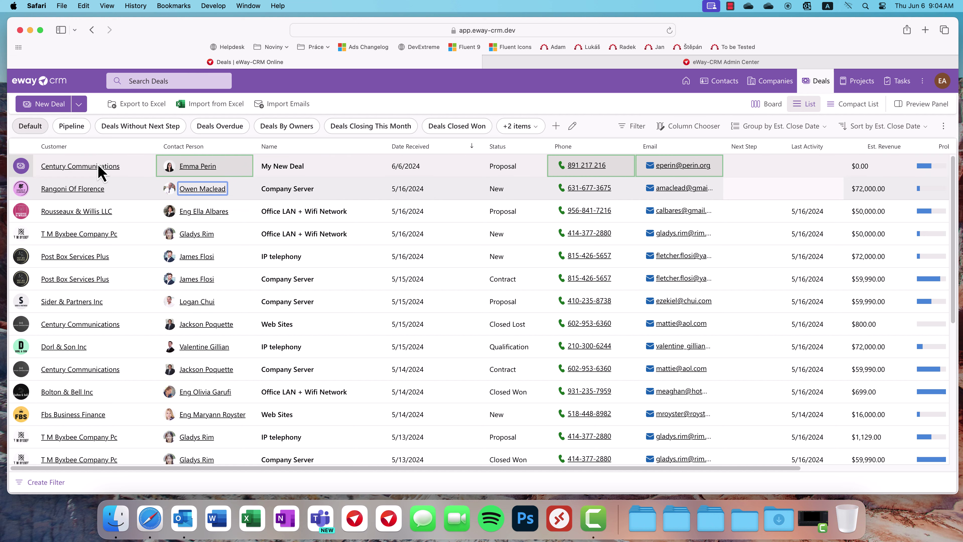
- Rename My New Deal as My New Deal 123 in the list
key(Up)
key(Right)
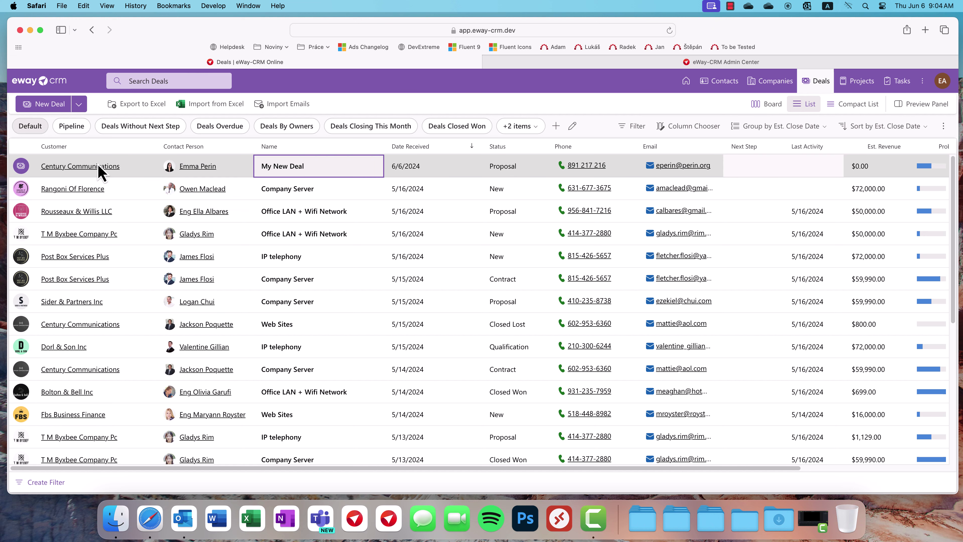
key(Return)
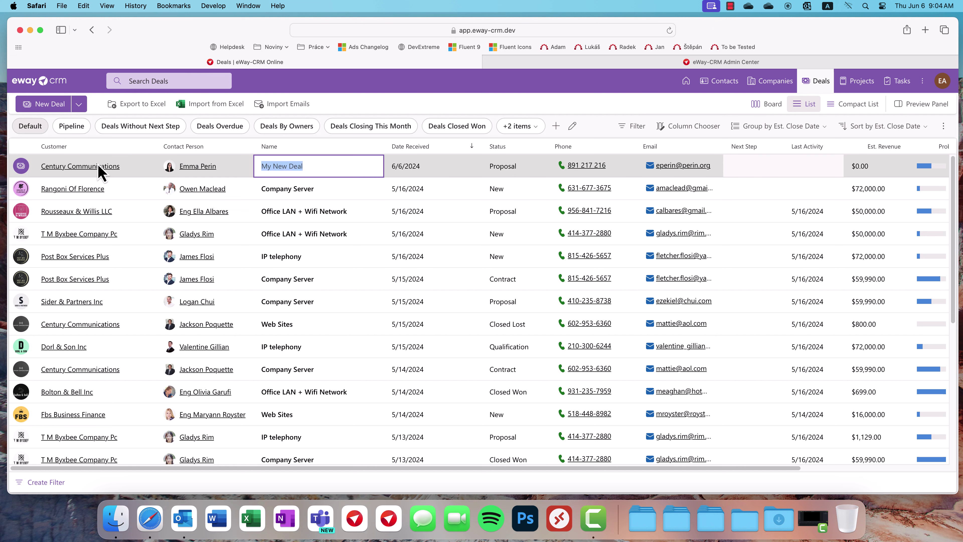
key(Right)
text(123)
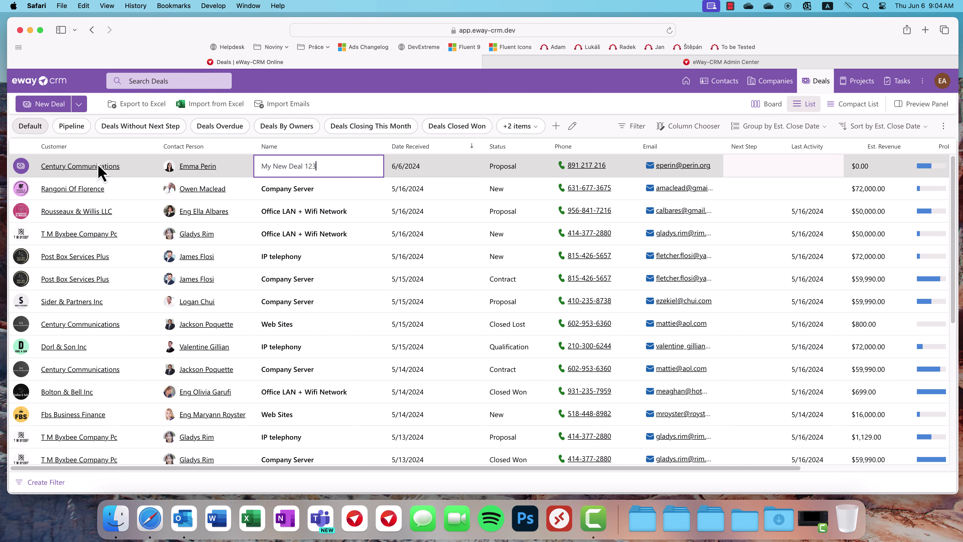
key(Return)
key(Up)
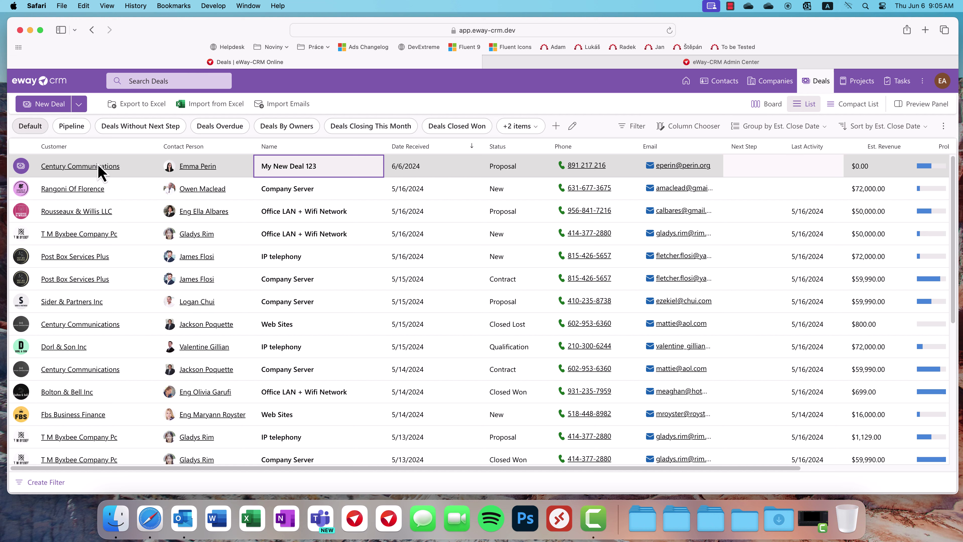
key(Down)
key(Down)
key(Down)
key(Down)
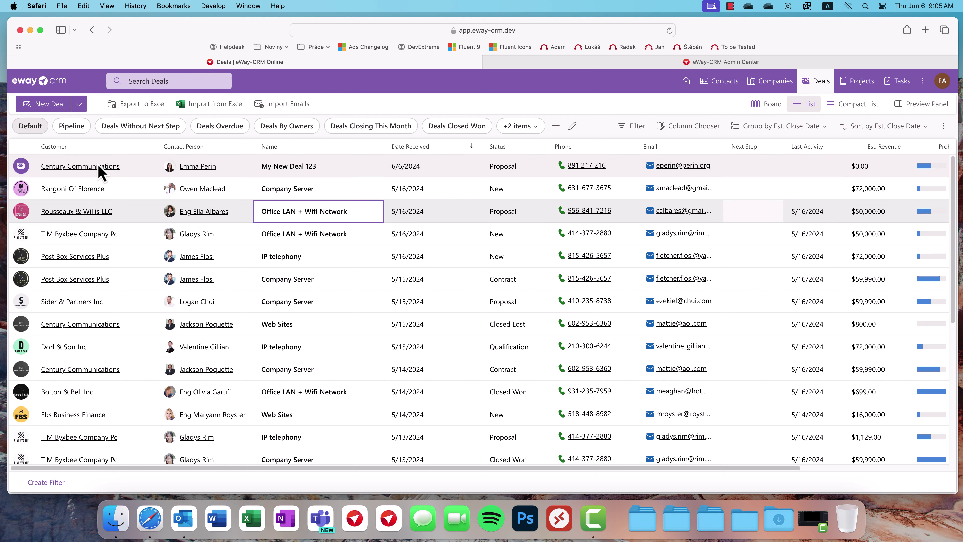
key(Left)
key(Up)
key(Up)
key(Up)
key(Up)
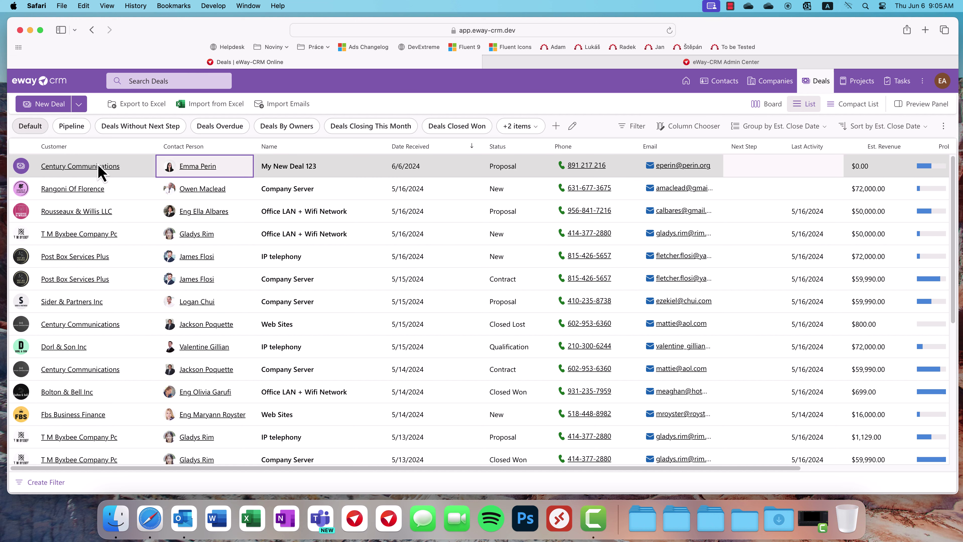
key(Right)
- Set the customer of My New Deal 123 to Dorl & Son Inc
click(151, 175)
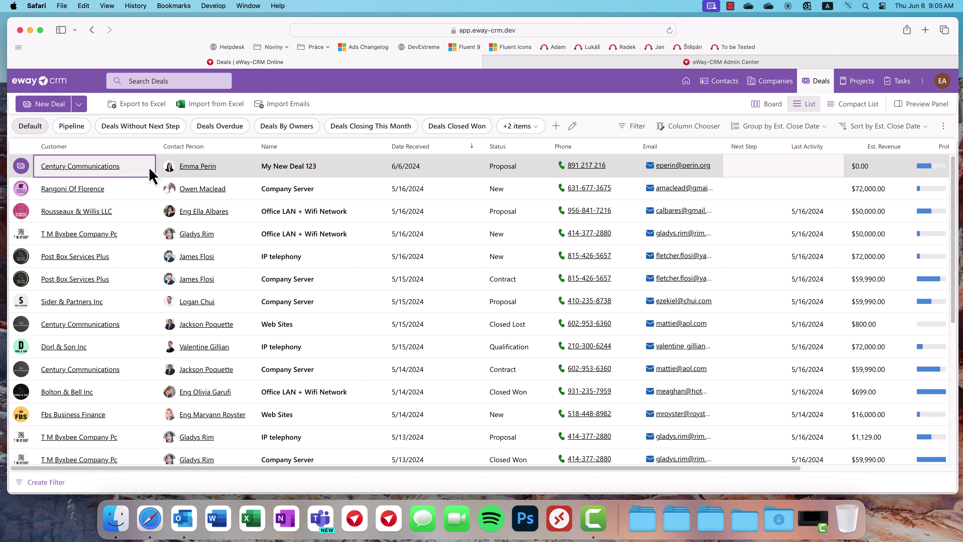
text(Dorl)
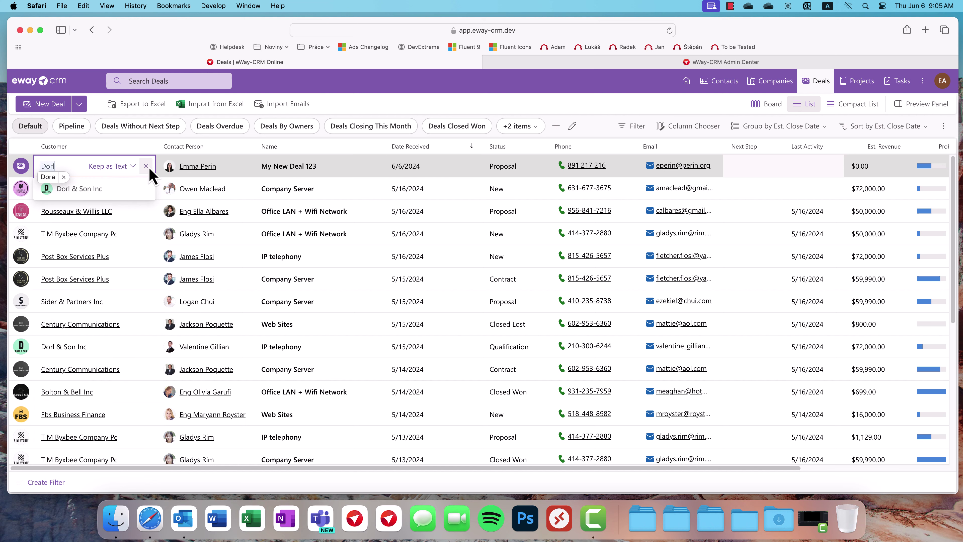
key(Down)
key(Escape)
key(Down)
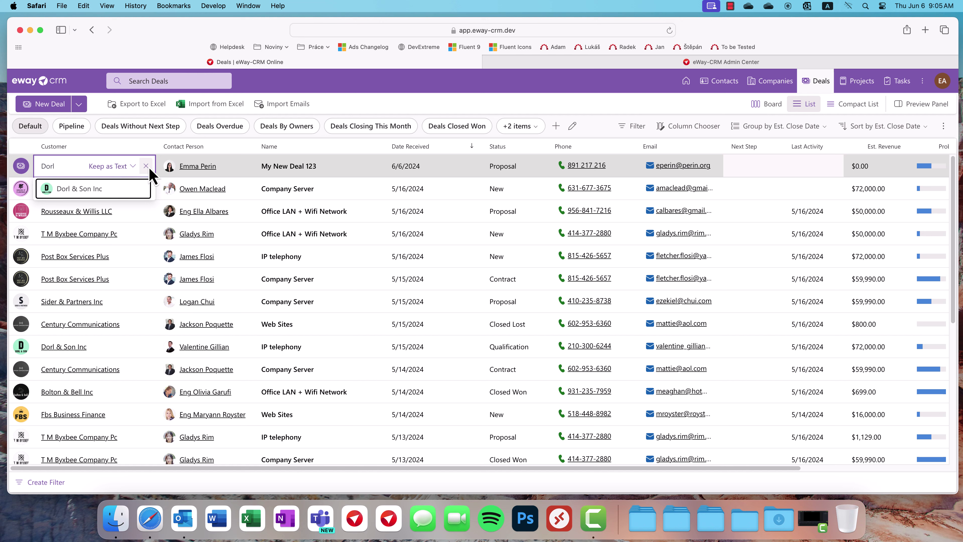
key(Return)
- Remove the 123 suffix so that the deal is named My New Deal
key(Tab)
key(Tab)
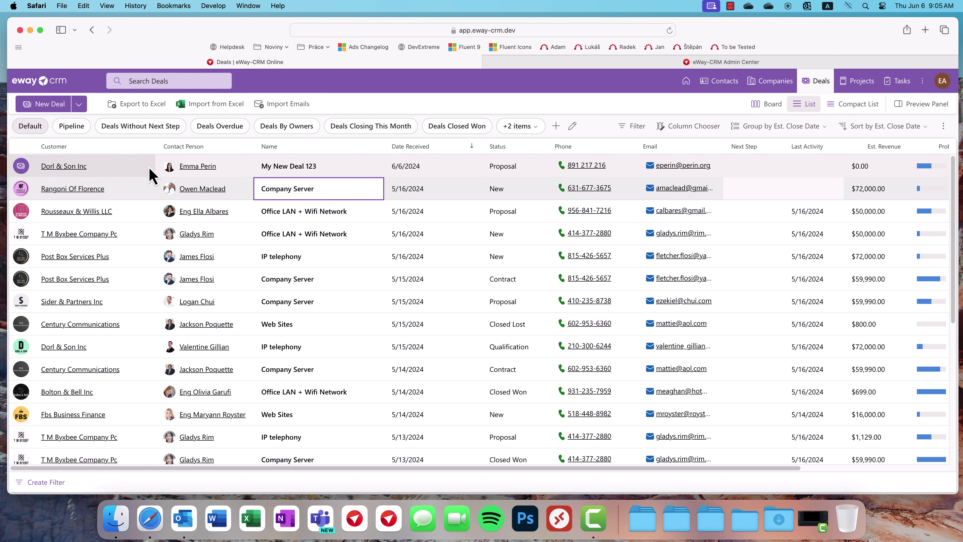
key(Up)
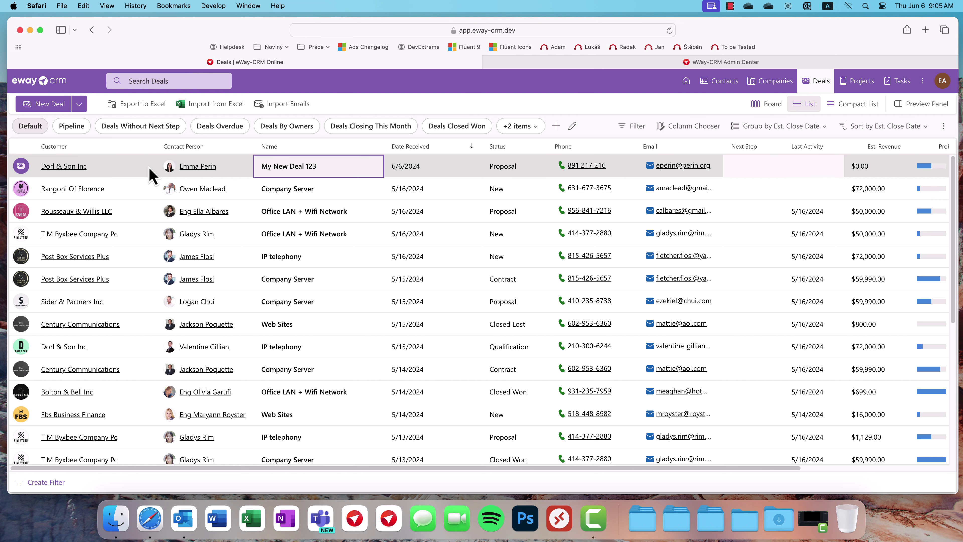
key(Return)
key(Right)
key(BackSpace)
key(BackSpace)
key(BackSpace)
key(BackSpace)
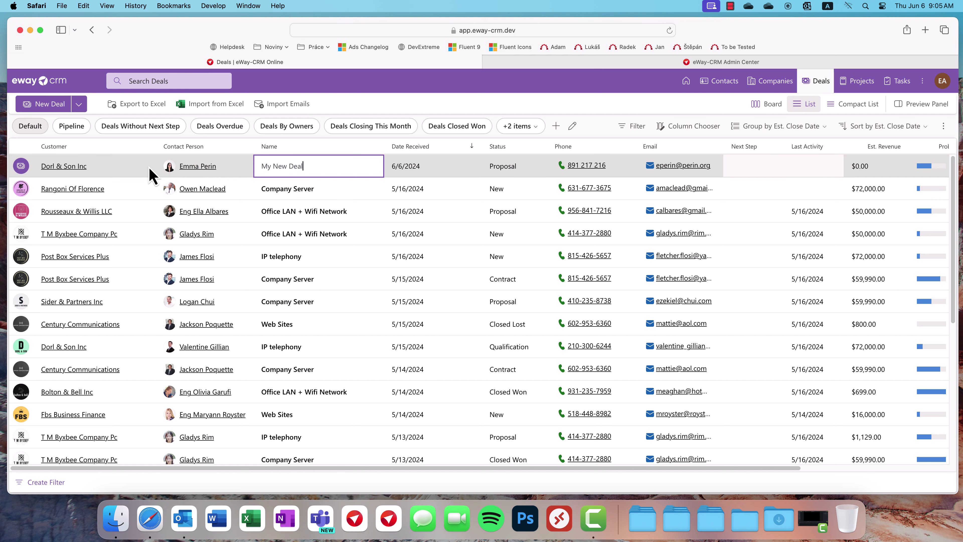
key(Return)
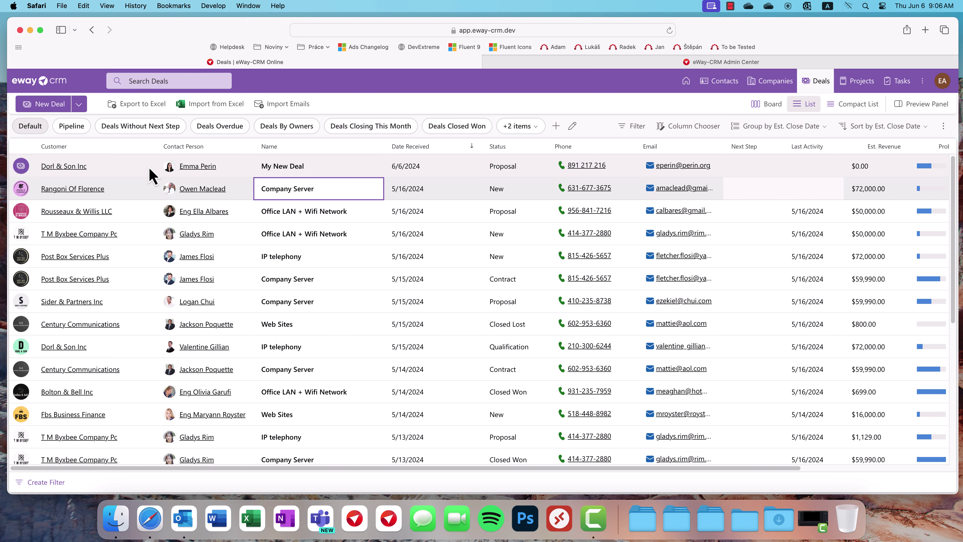
- Clear the name of the Rangoni Of Florence deal
key(Return)
key(BackSpace)
key(Return)
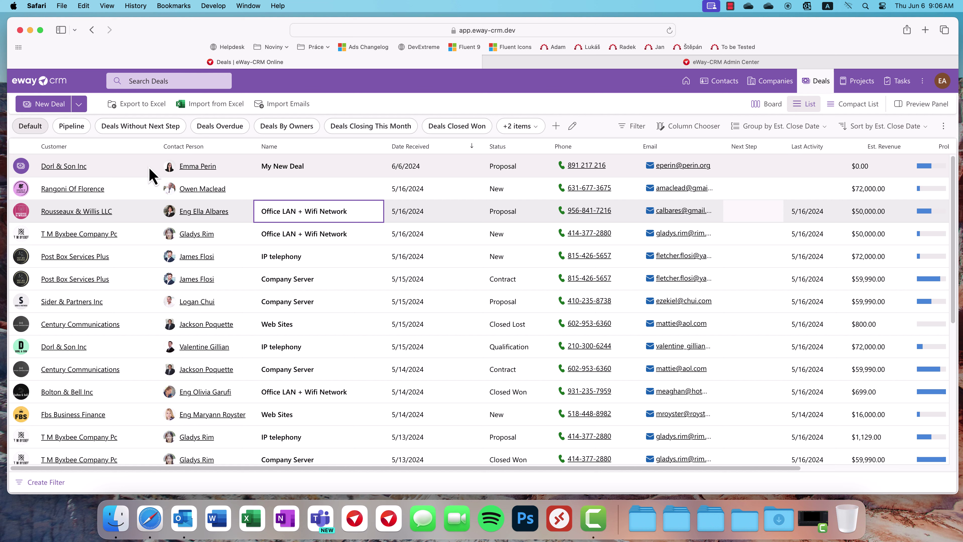
- Assign the first three deals in the list to the same new owner, searching for the colleague by first name
scroll(150, 201, right, 5)
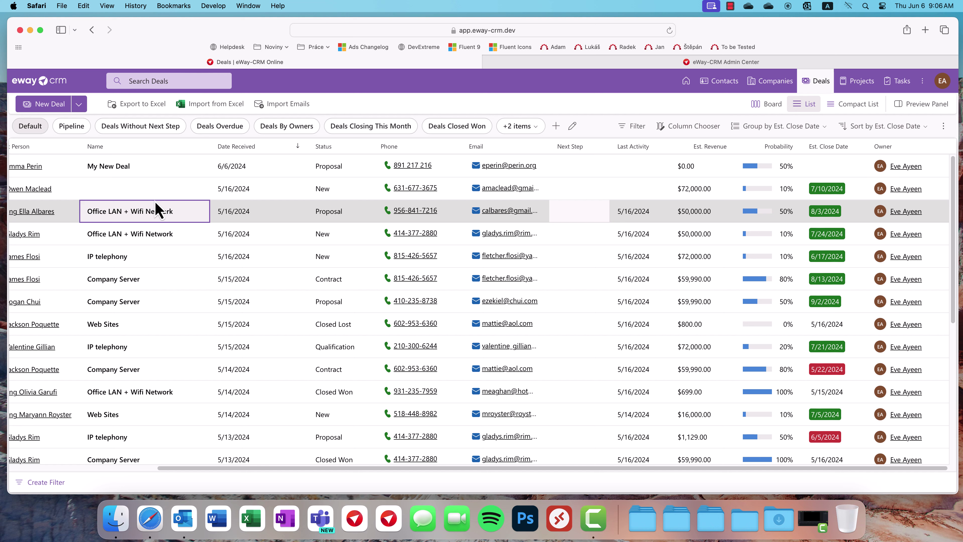
click(943, 170)
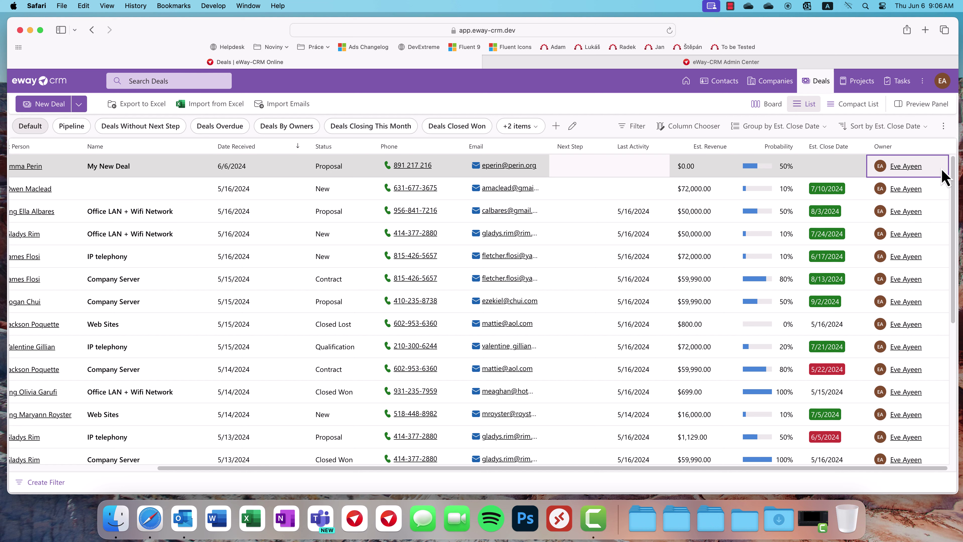
text(James)
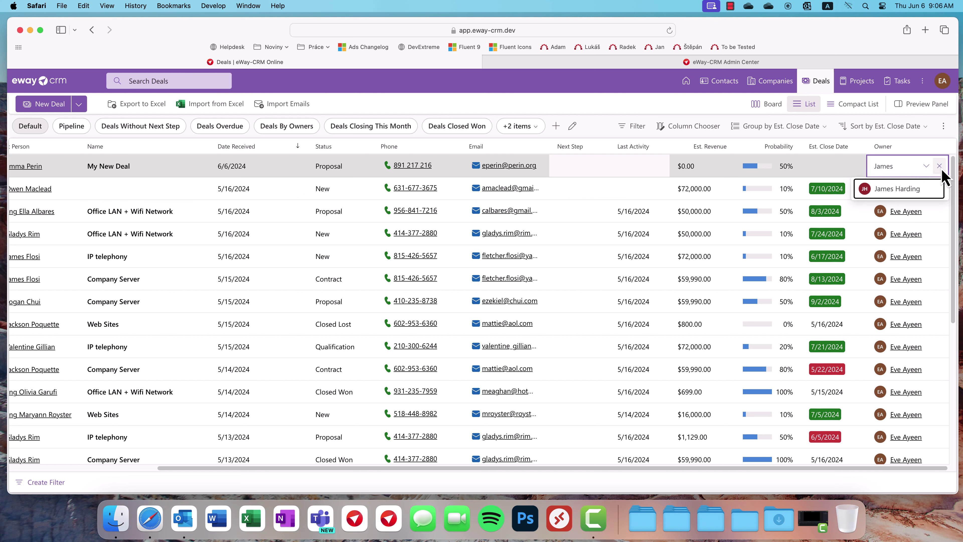
key(Return)
text(James)
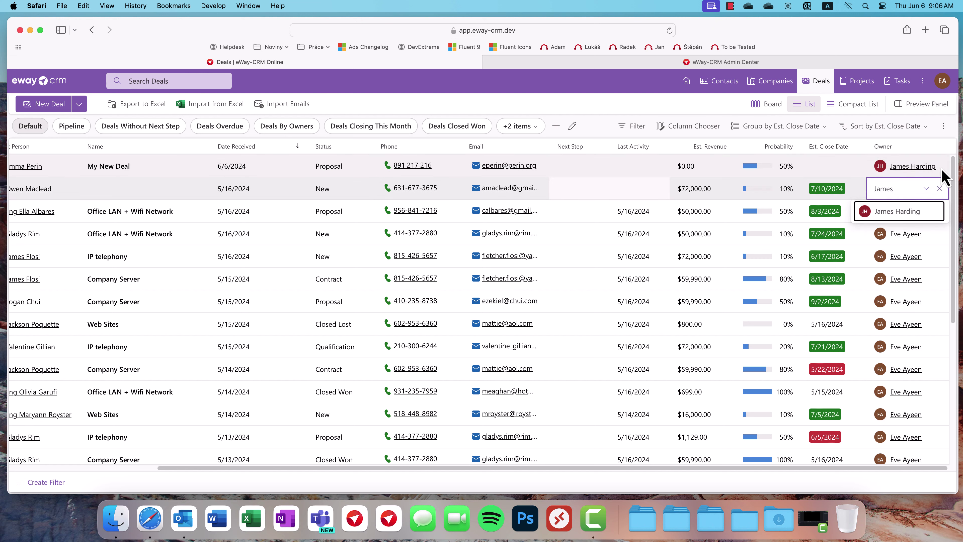
key(Return)
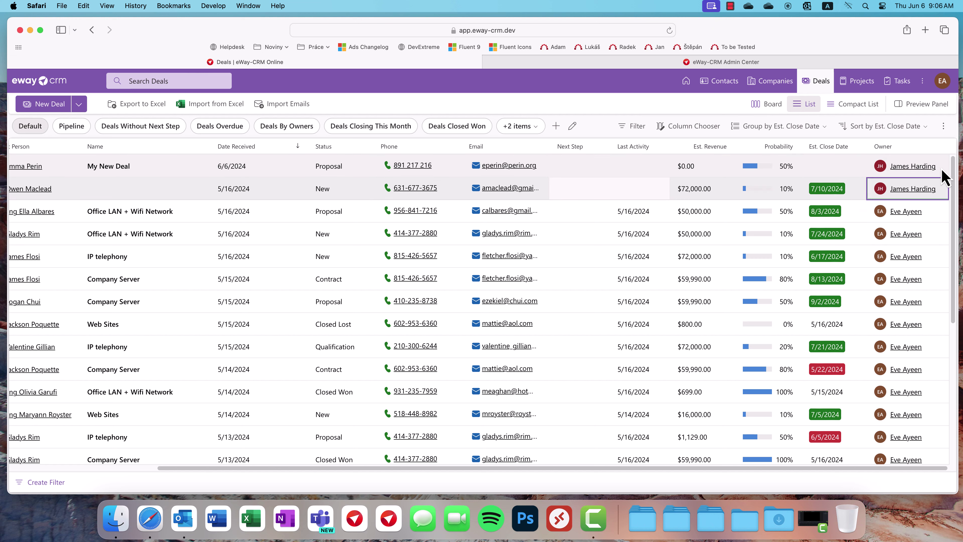
text(James)
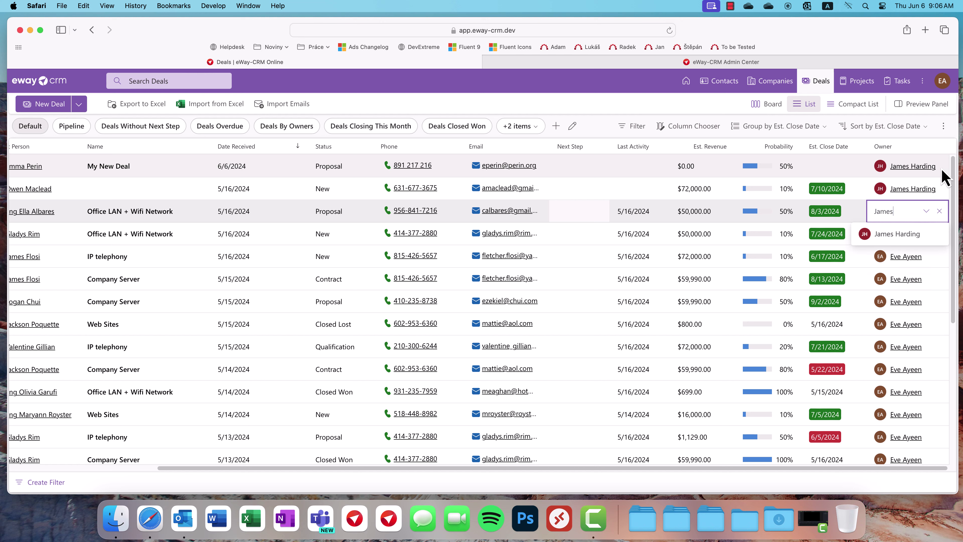
key(Return)
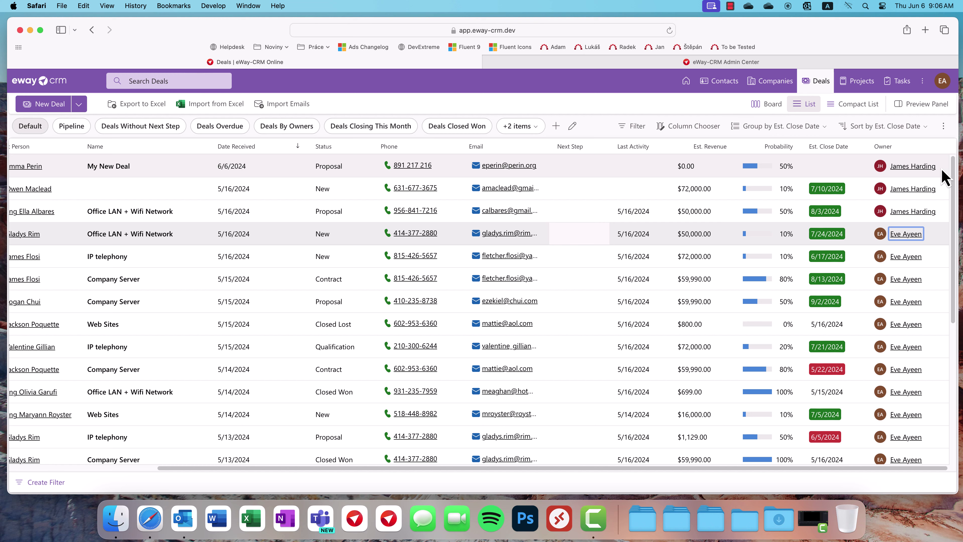
- In a new deal's status workflow, rename the Qualification stage to Prototype and move it between Proposal and Contract
click(49, 106)
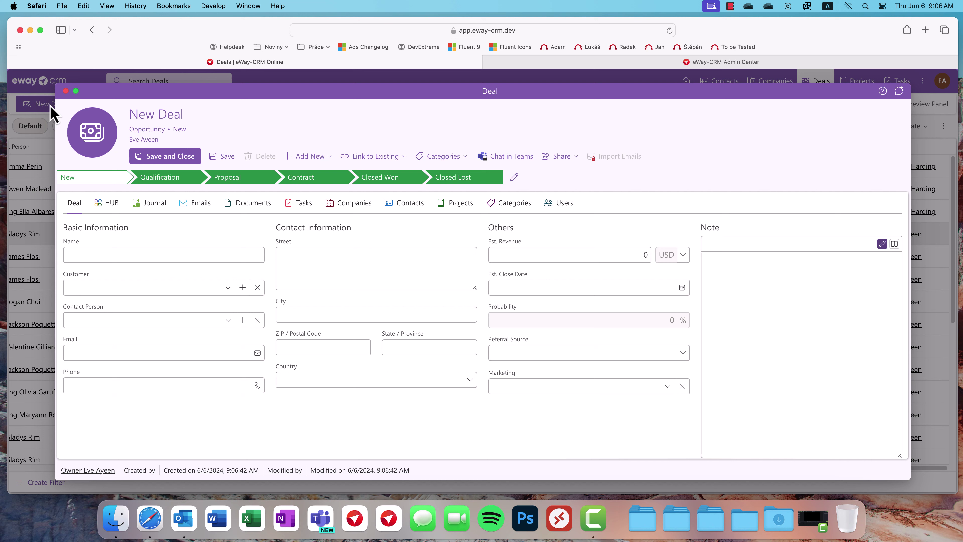
click(515, 177)
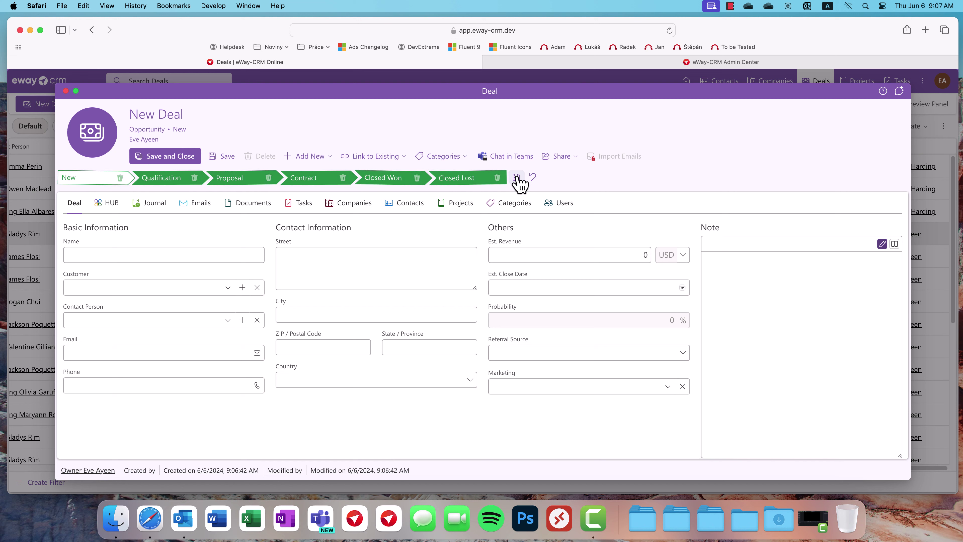
click(163, 183)
text(Prototype)
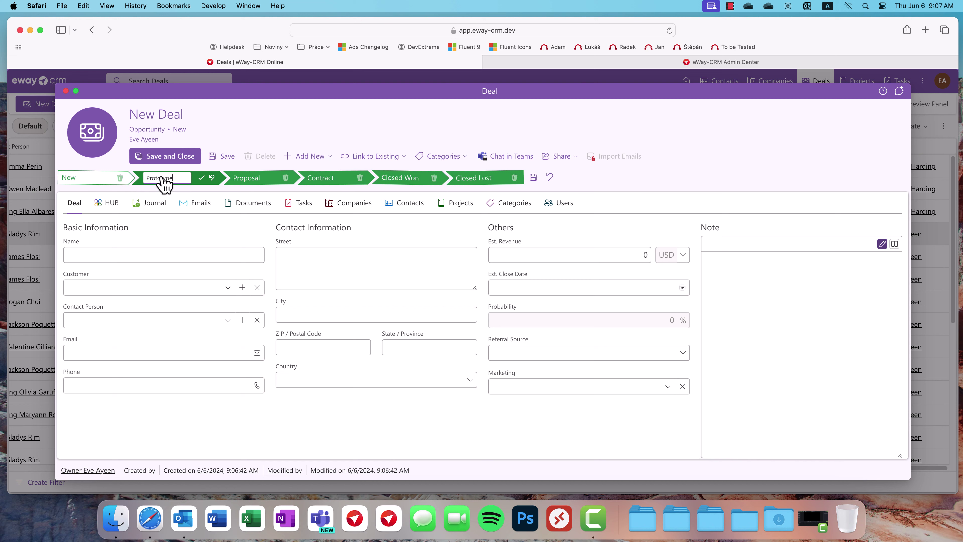
key(Return)
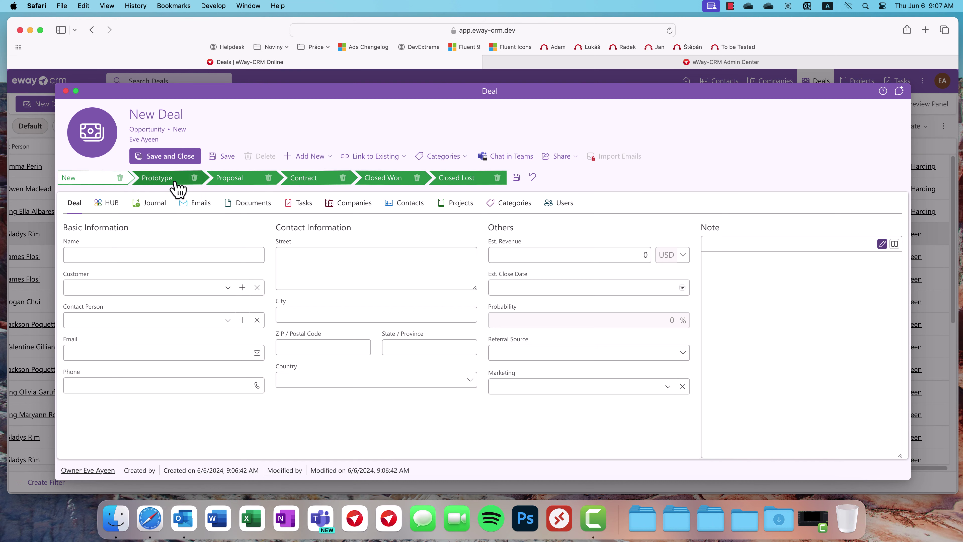
drag(167, 186, 279, 188)
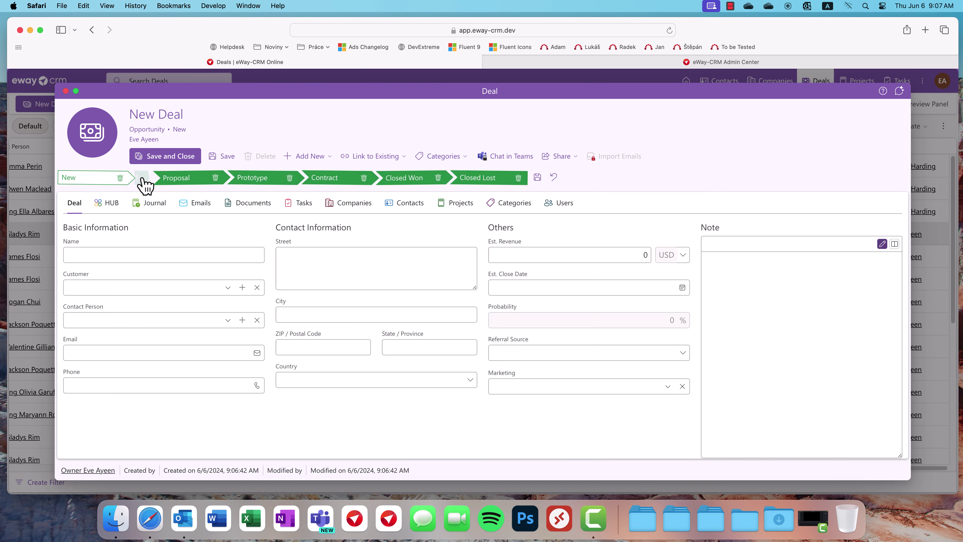
- Add a stage named Brand New Status between New and Proposal and save the workflow
click(146, 185)
text(Second New Status)
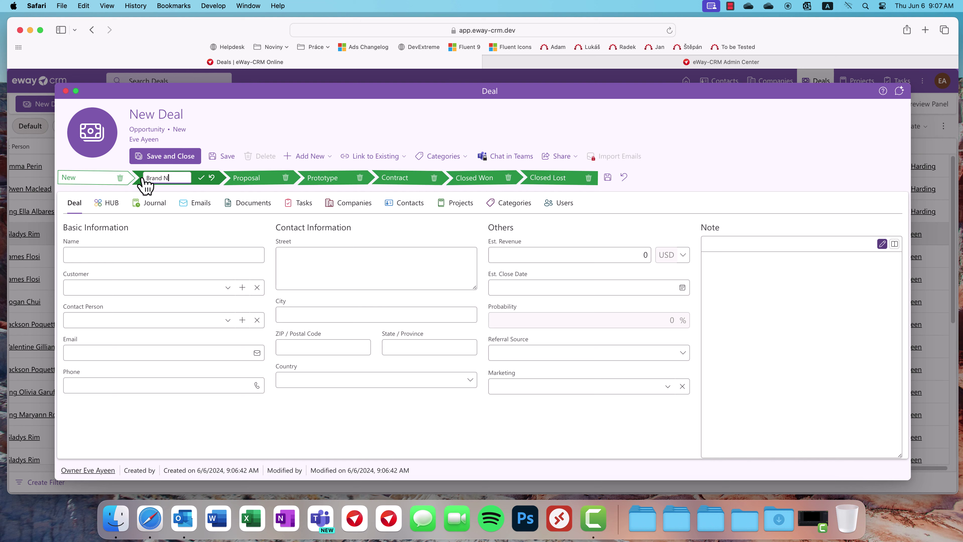
key(Return)
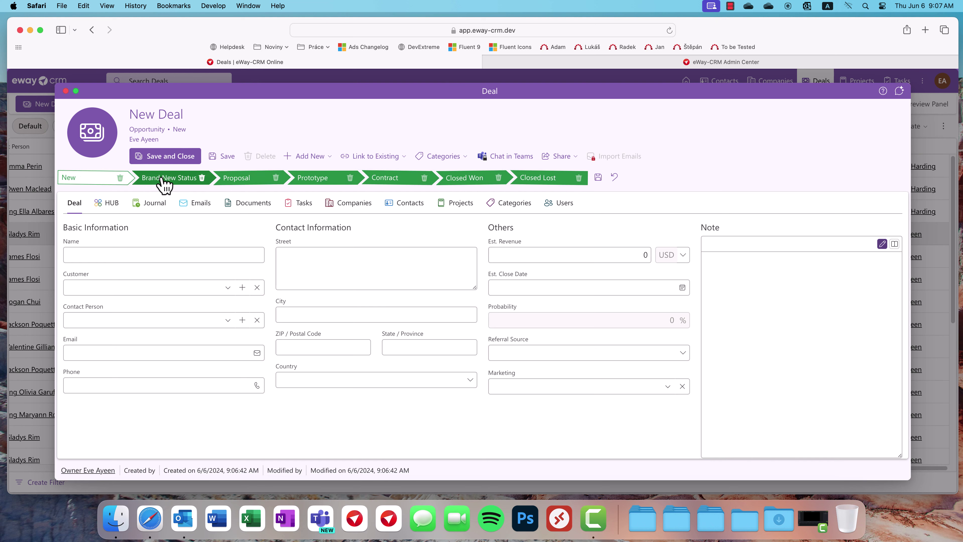
click(598, 178)
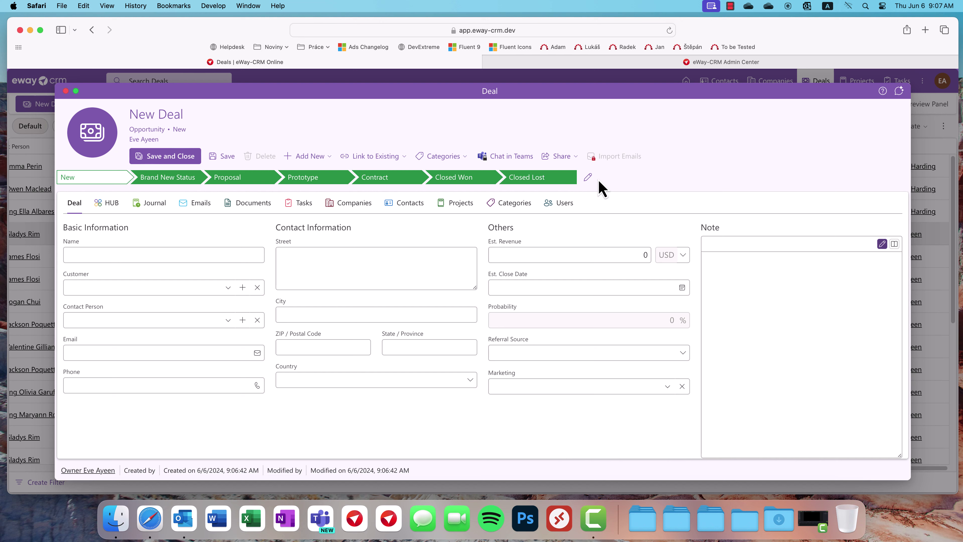
- Add a Cold Calling option to the new deal's Referral Source field, select it, and close the deal without saving
click(649, 358)
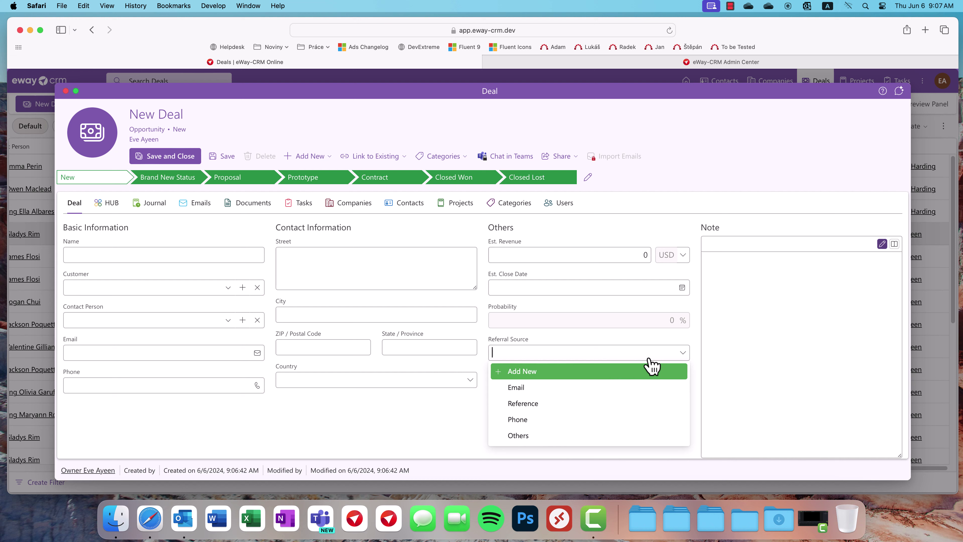
text(Cold Calling)
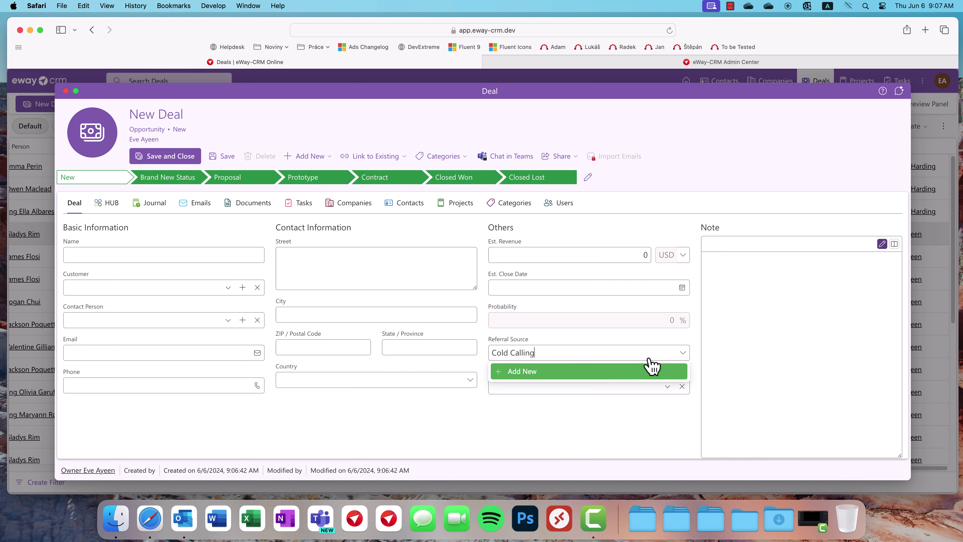
click(641, 373)
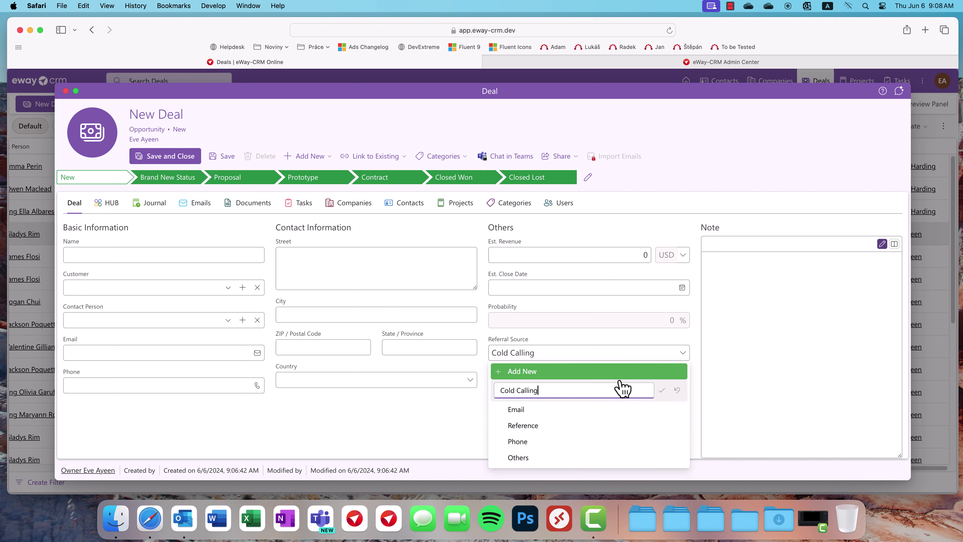
click(662, 390)
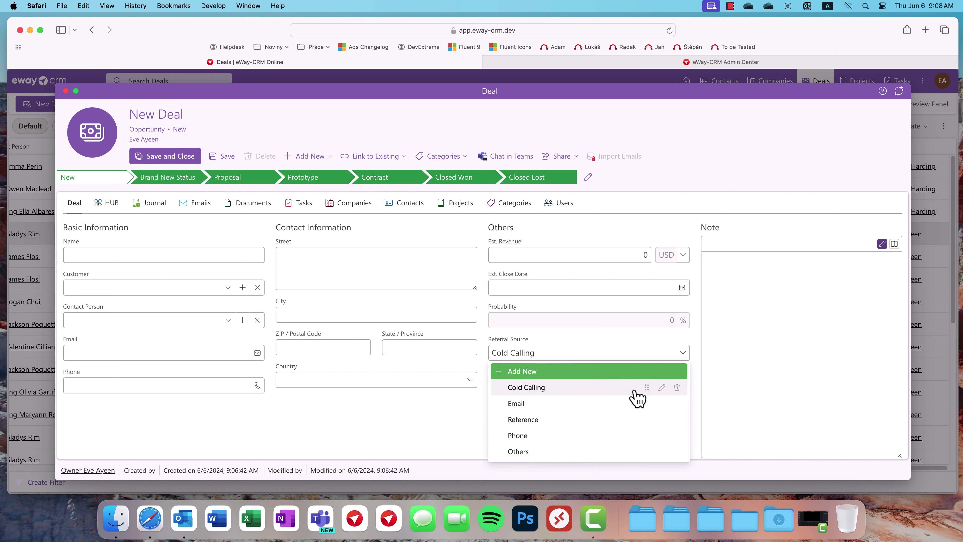
click(636, 391)
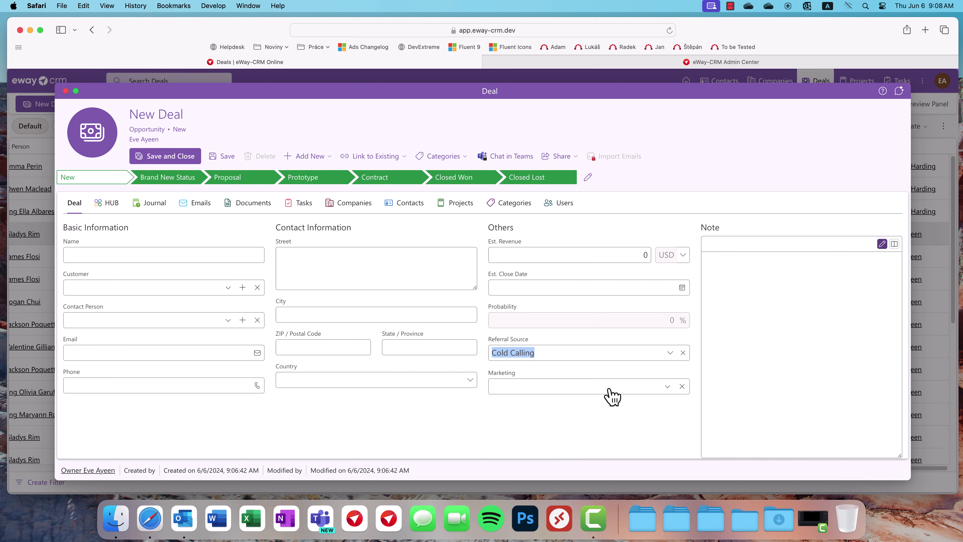
click(65, 91)
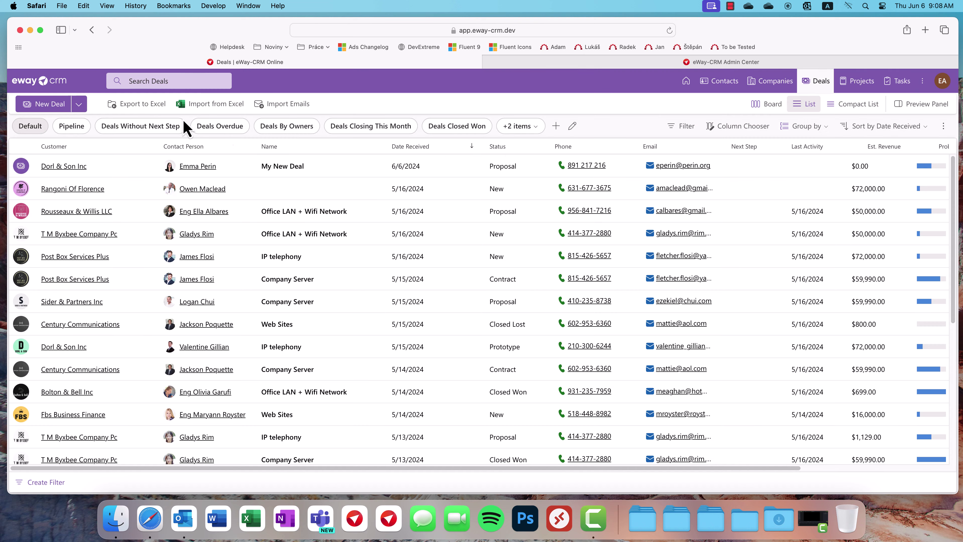
- Switch to the eWay-CRM Admin Center from the account profile and open its AI Assistant chat
click(943, 81)
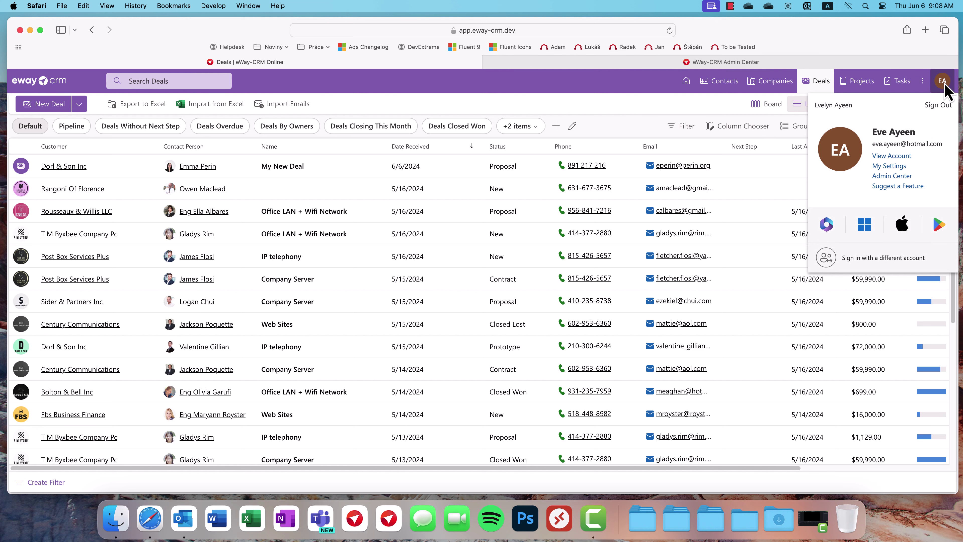
click(895, 175)
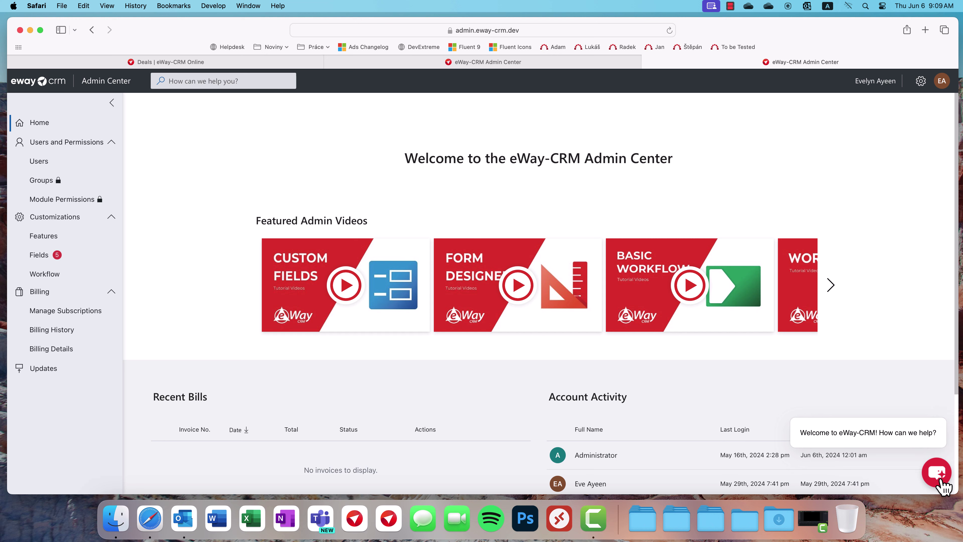
click(939, 474)
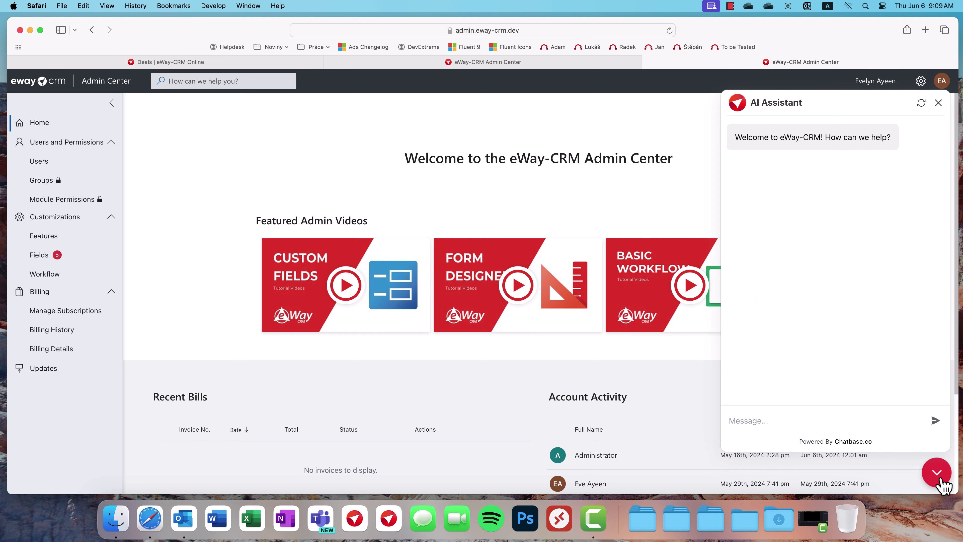